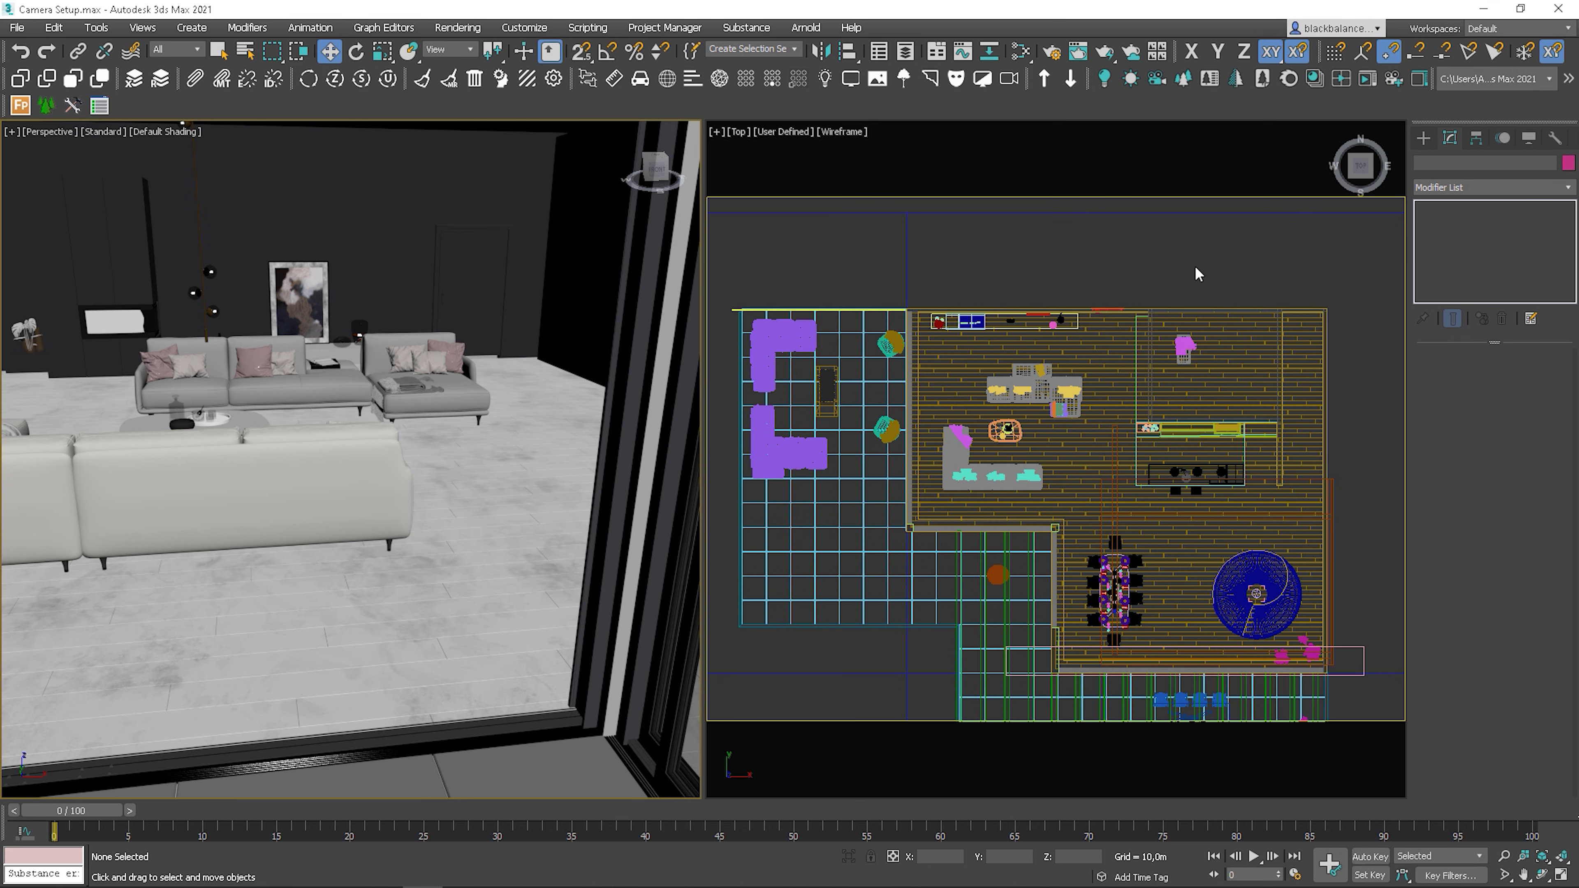
- Create a targeted Corona camera aimed at the fireplace wall and view through it with safe frames
click(1423, 137)
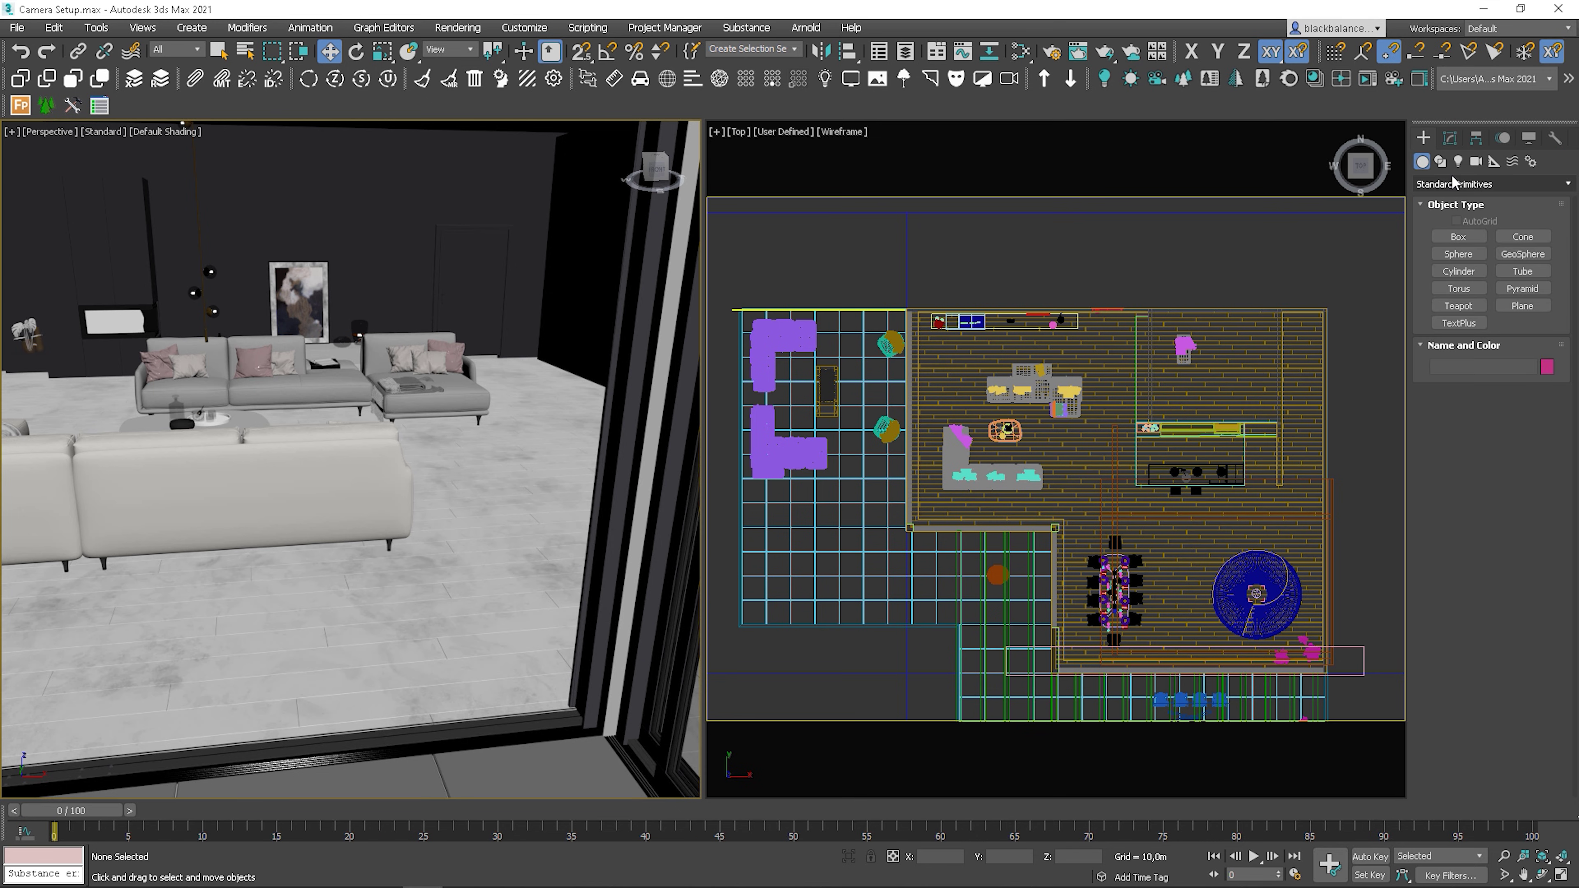
click(1477, 162)
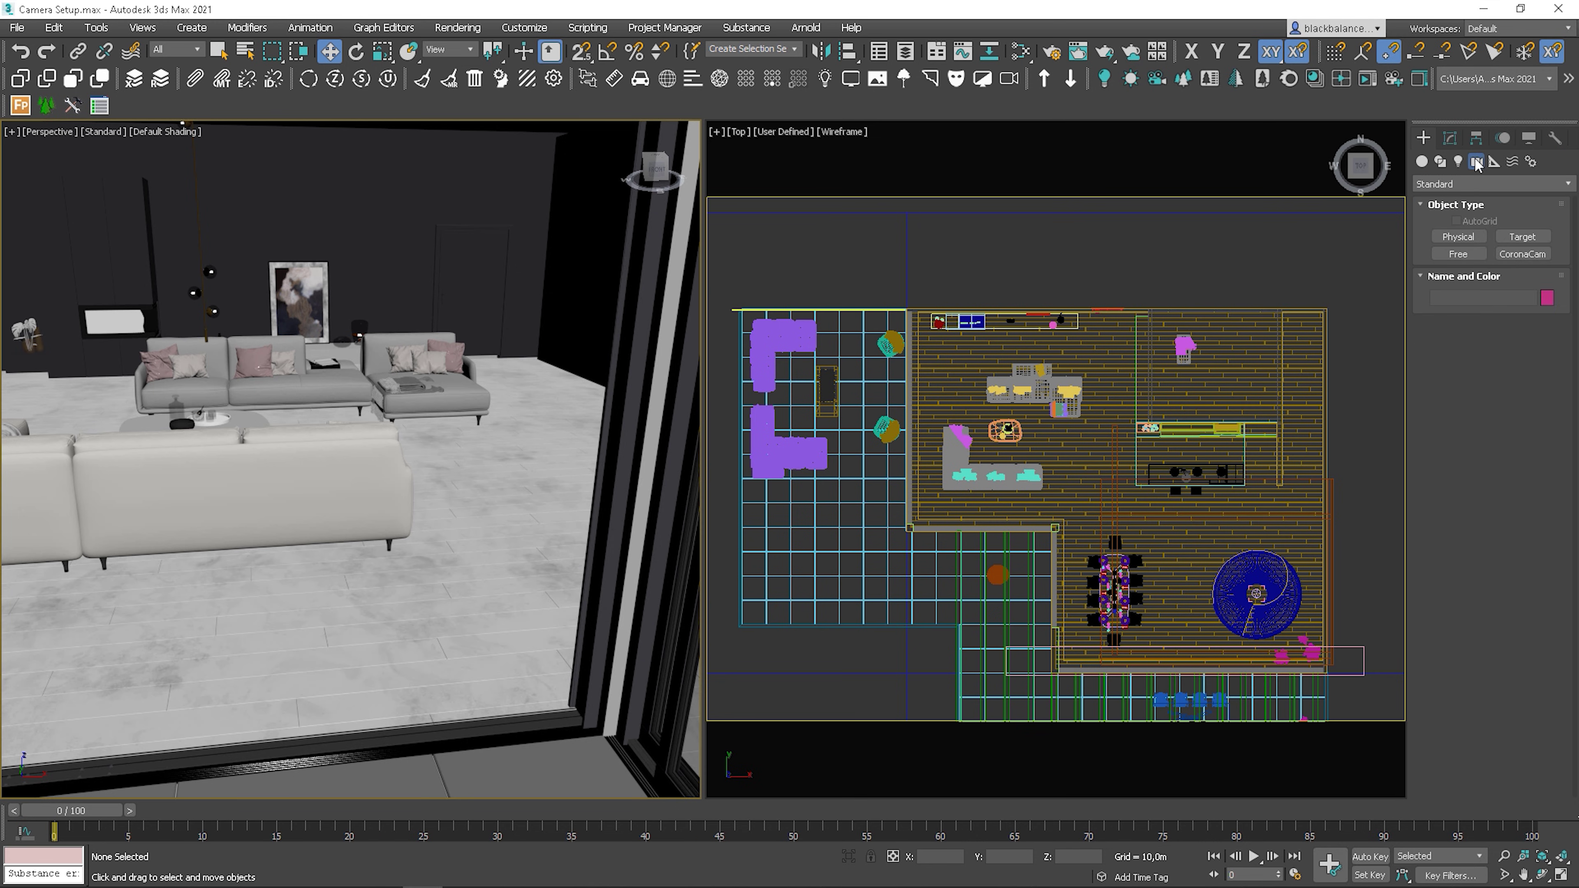
click(1522, 255)
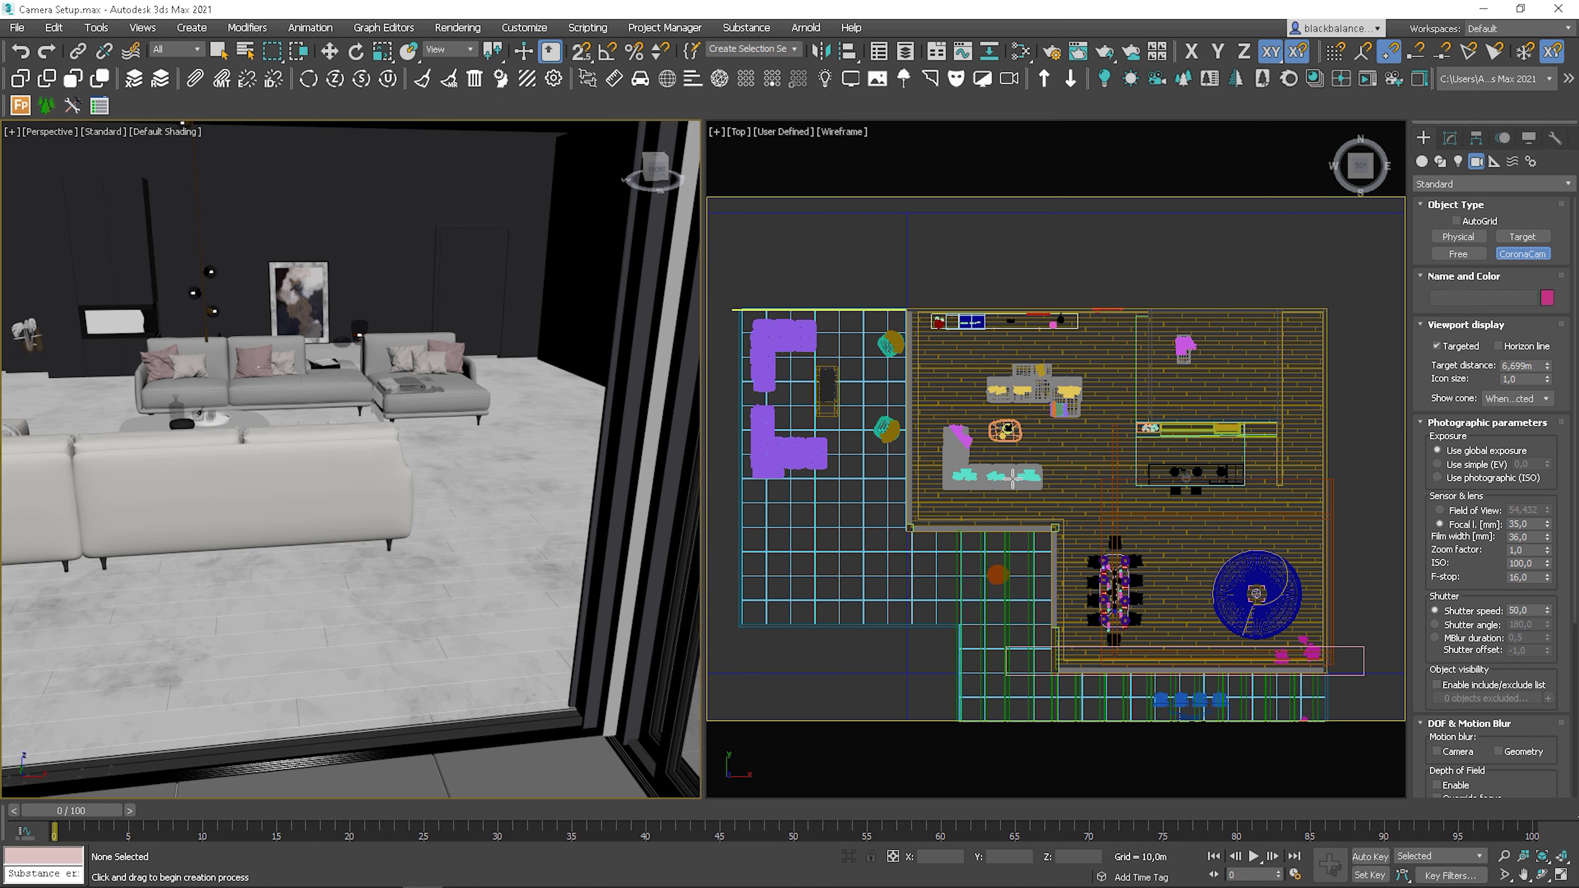
drag(1012, 473, 1012, 321)
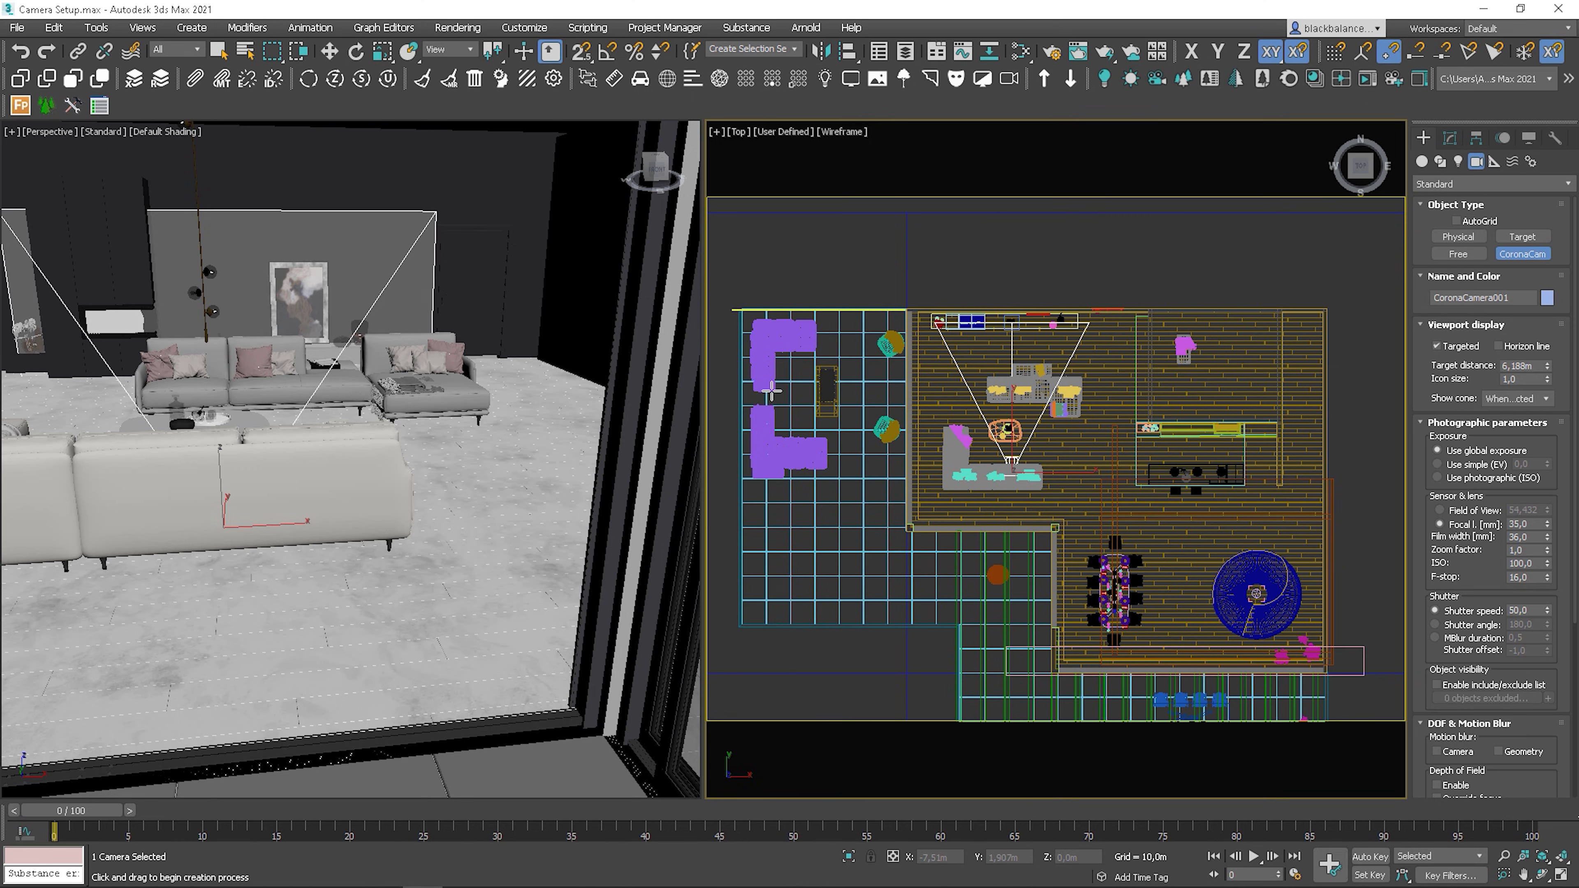
key(c)
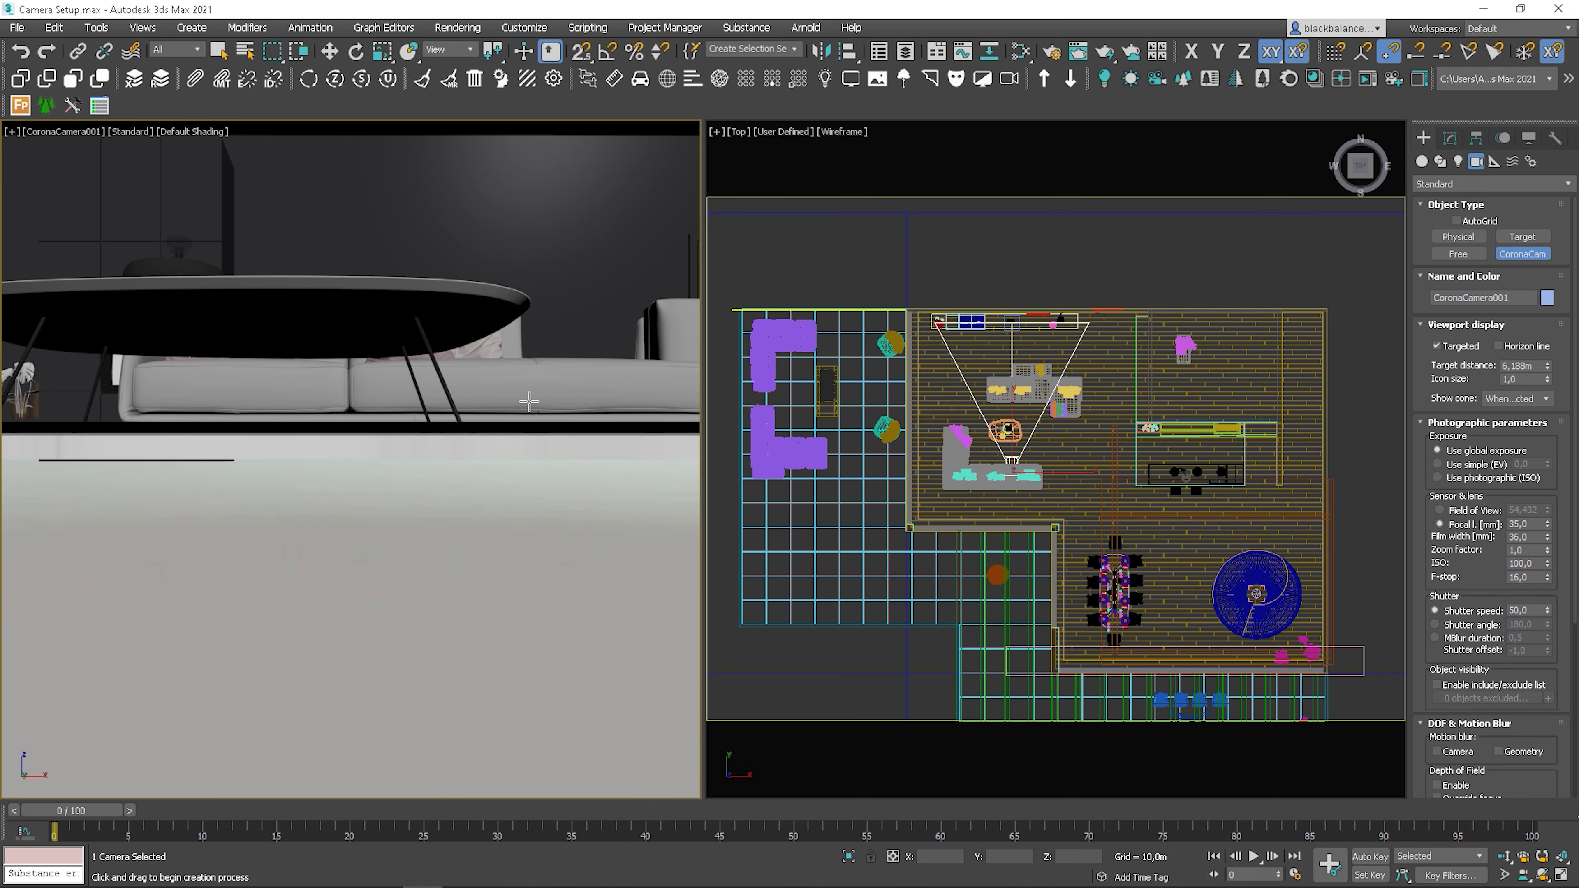
key(shift+f)
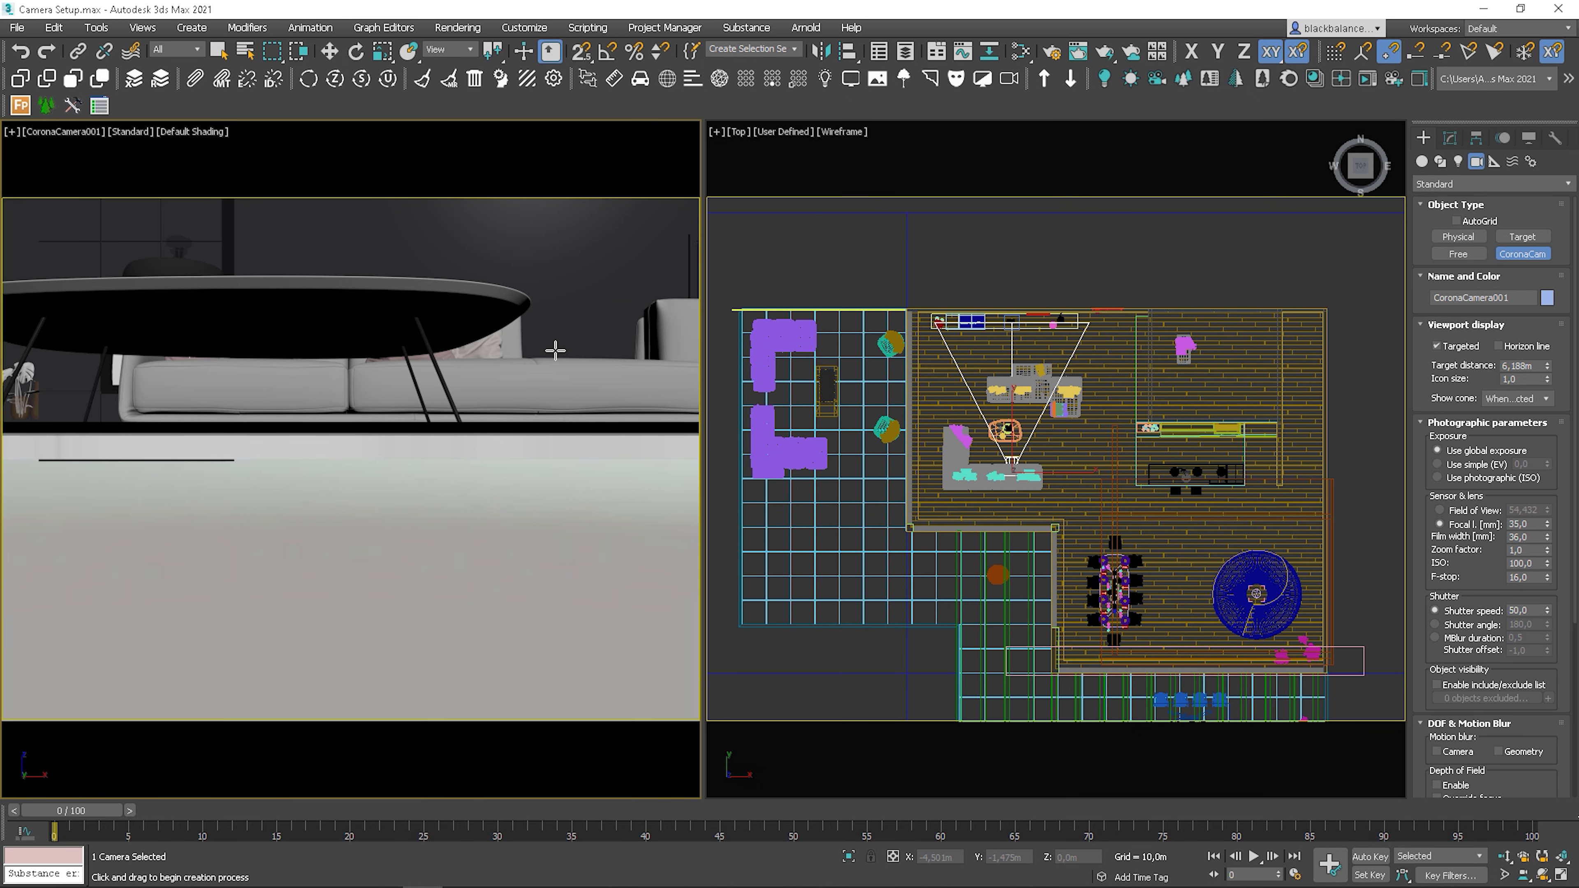
- Limit the selection filter to Cameras and region-select the camera and its target in the Left view
click(64, 132)
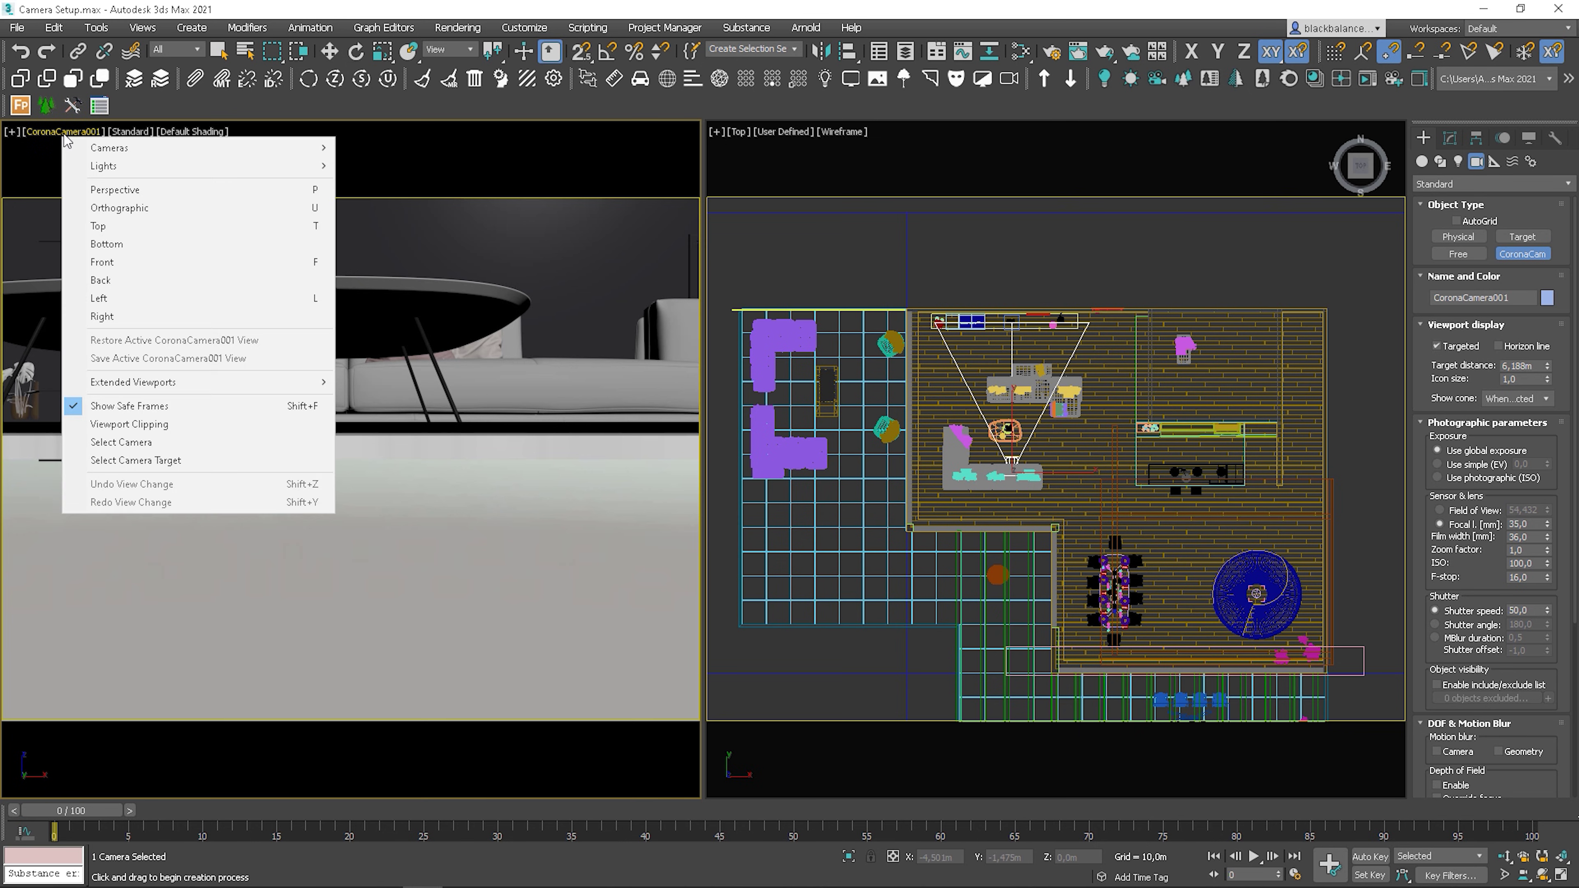
click(592, 260)
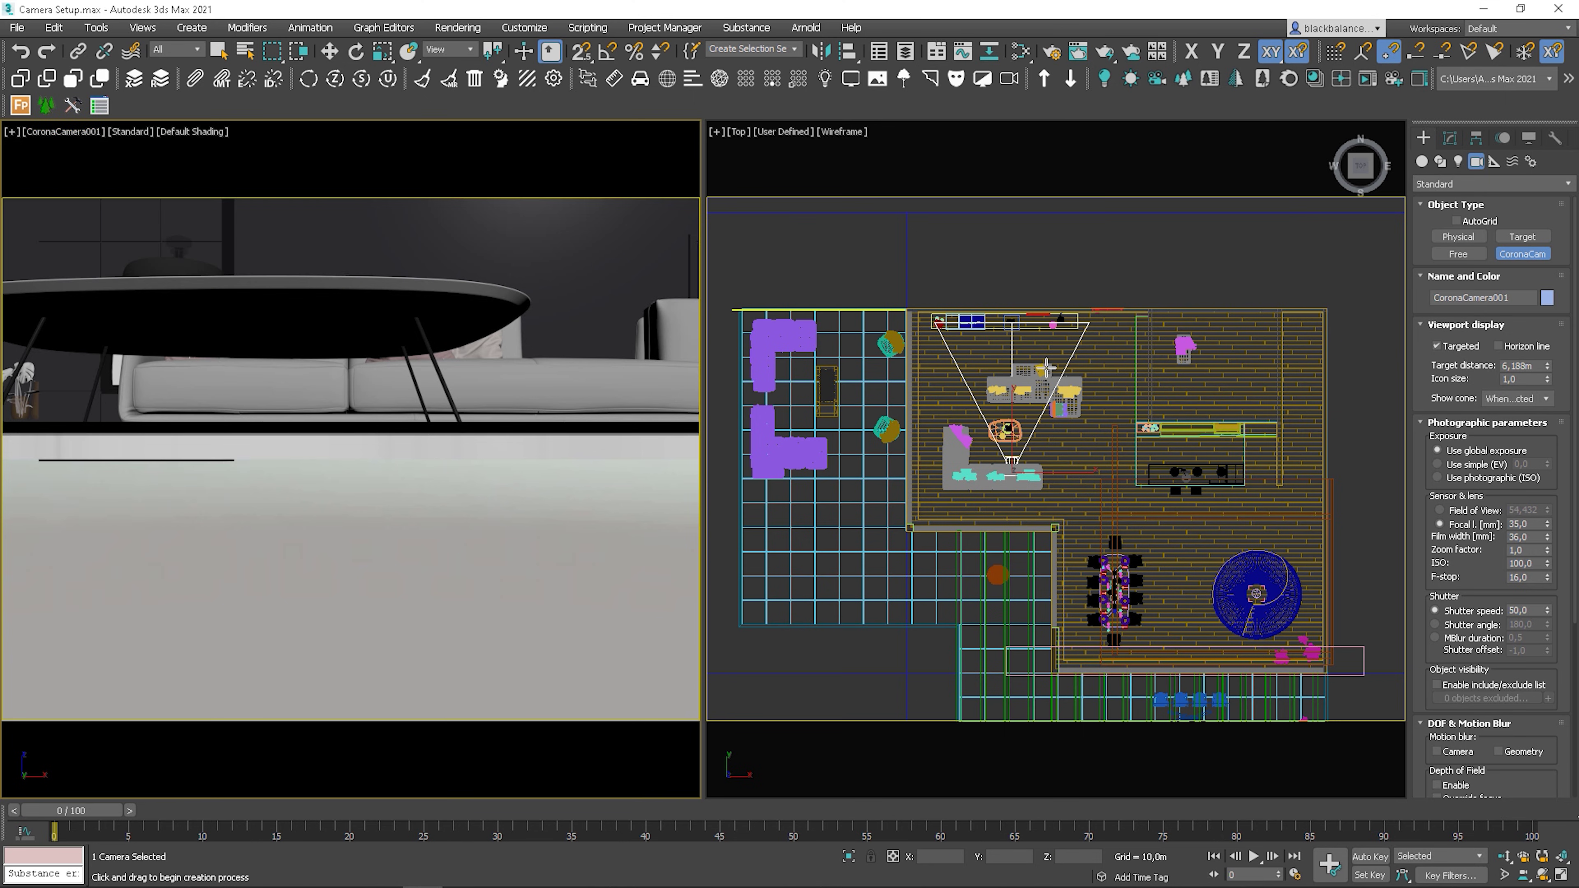
key(w)
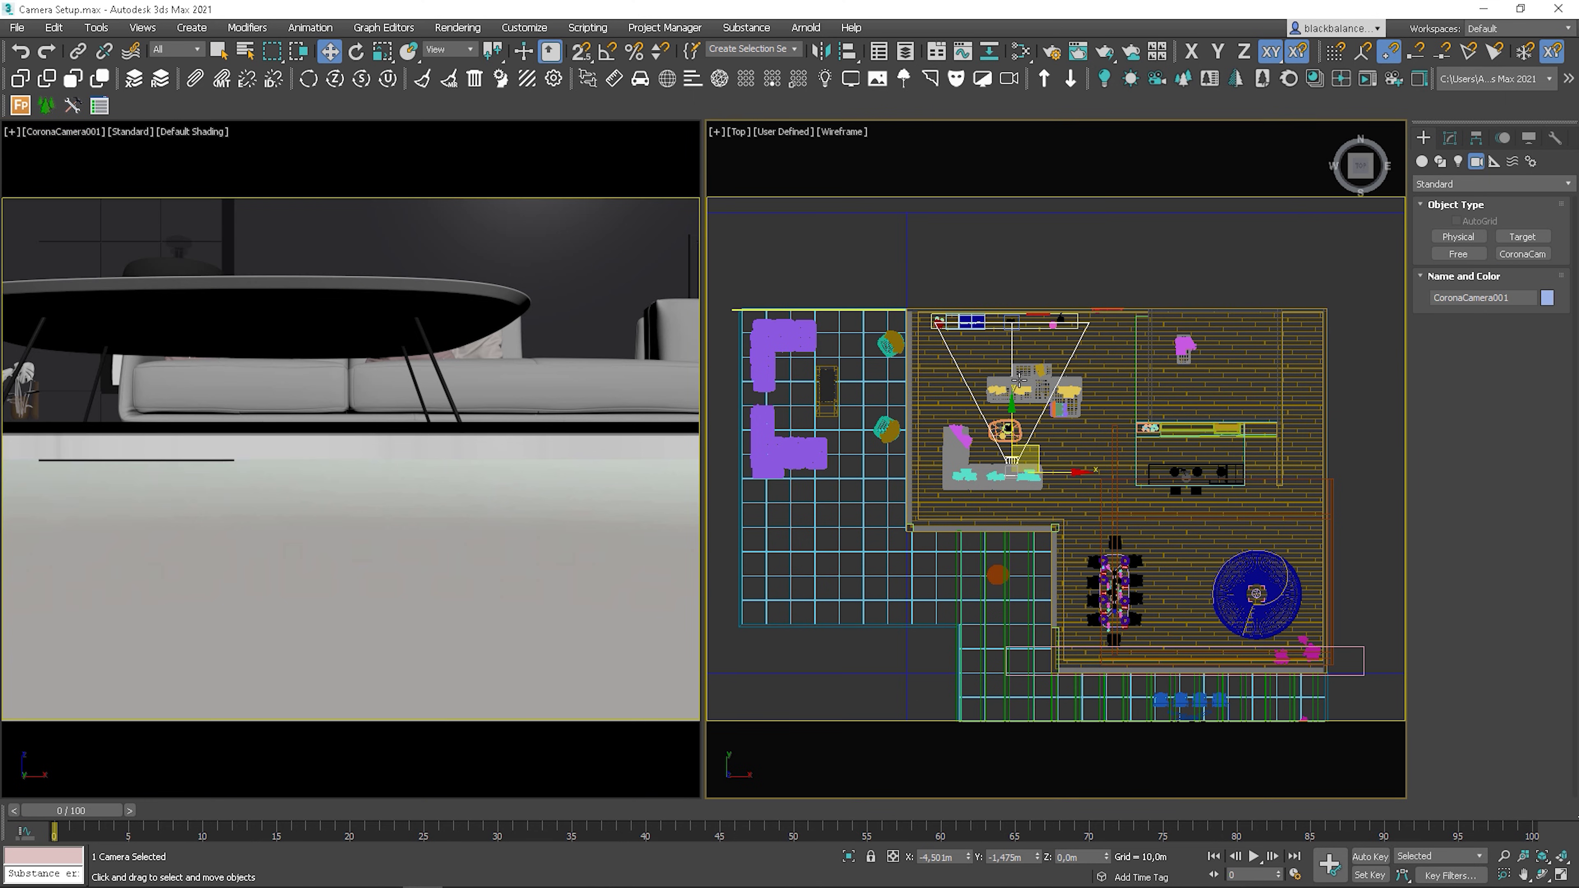
key(l)
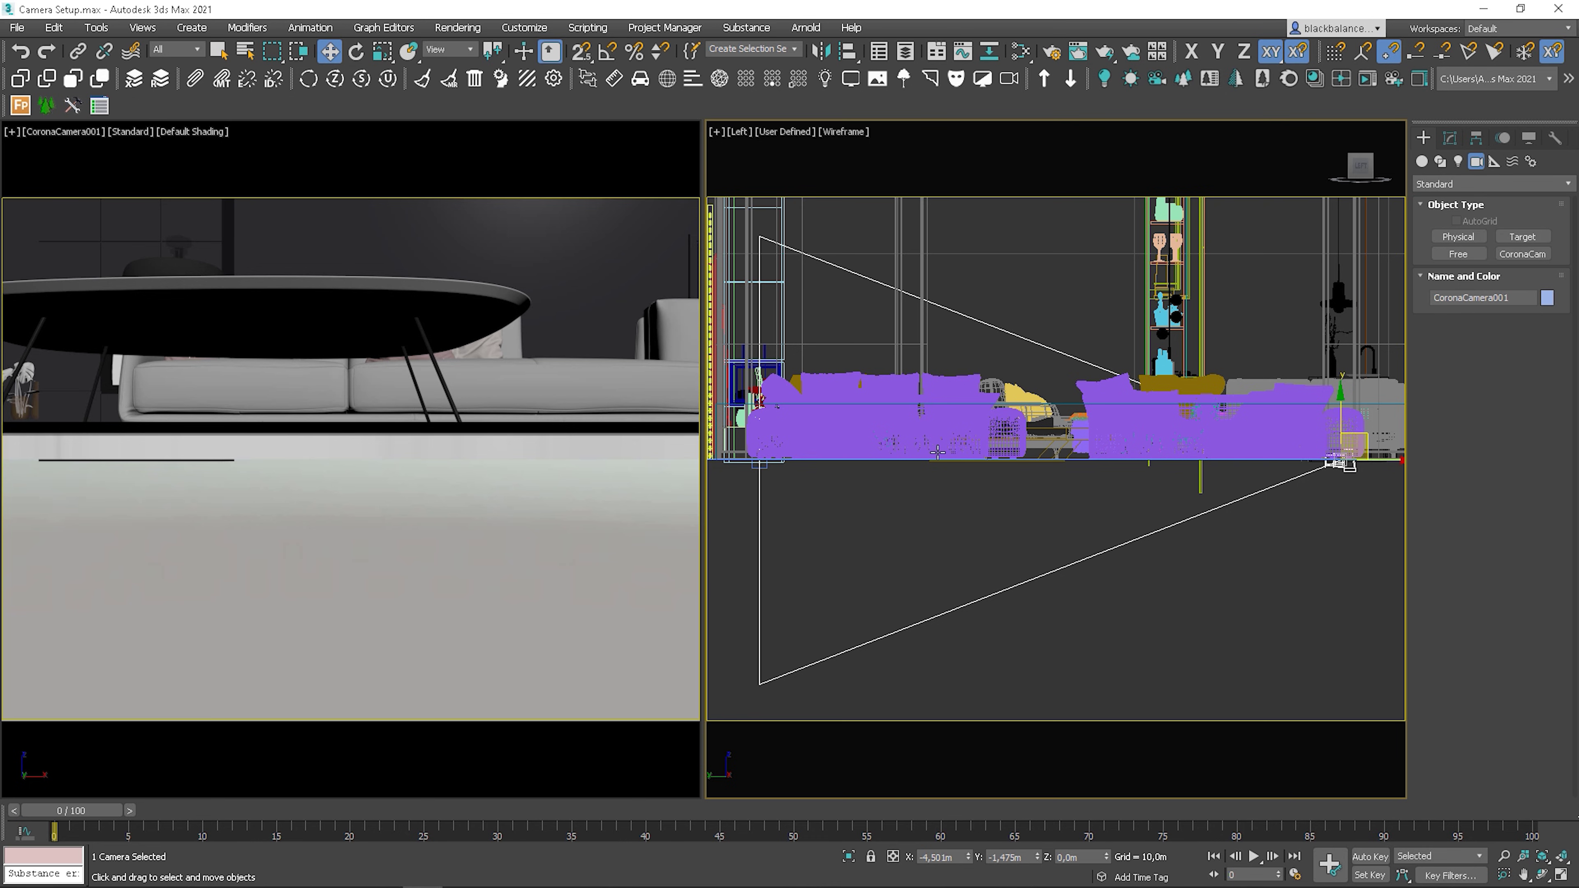
click(176, 49)
click(171, 111)
drag(1367, 496, 811, 389)
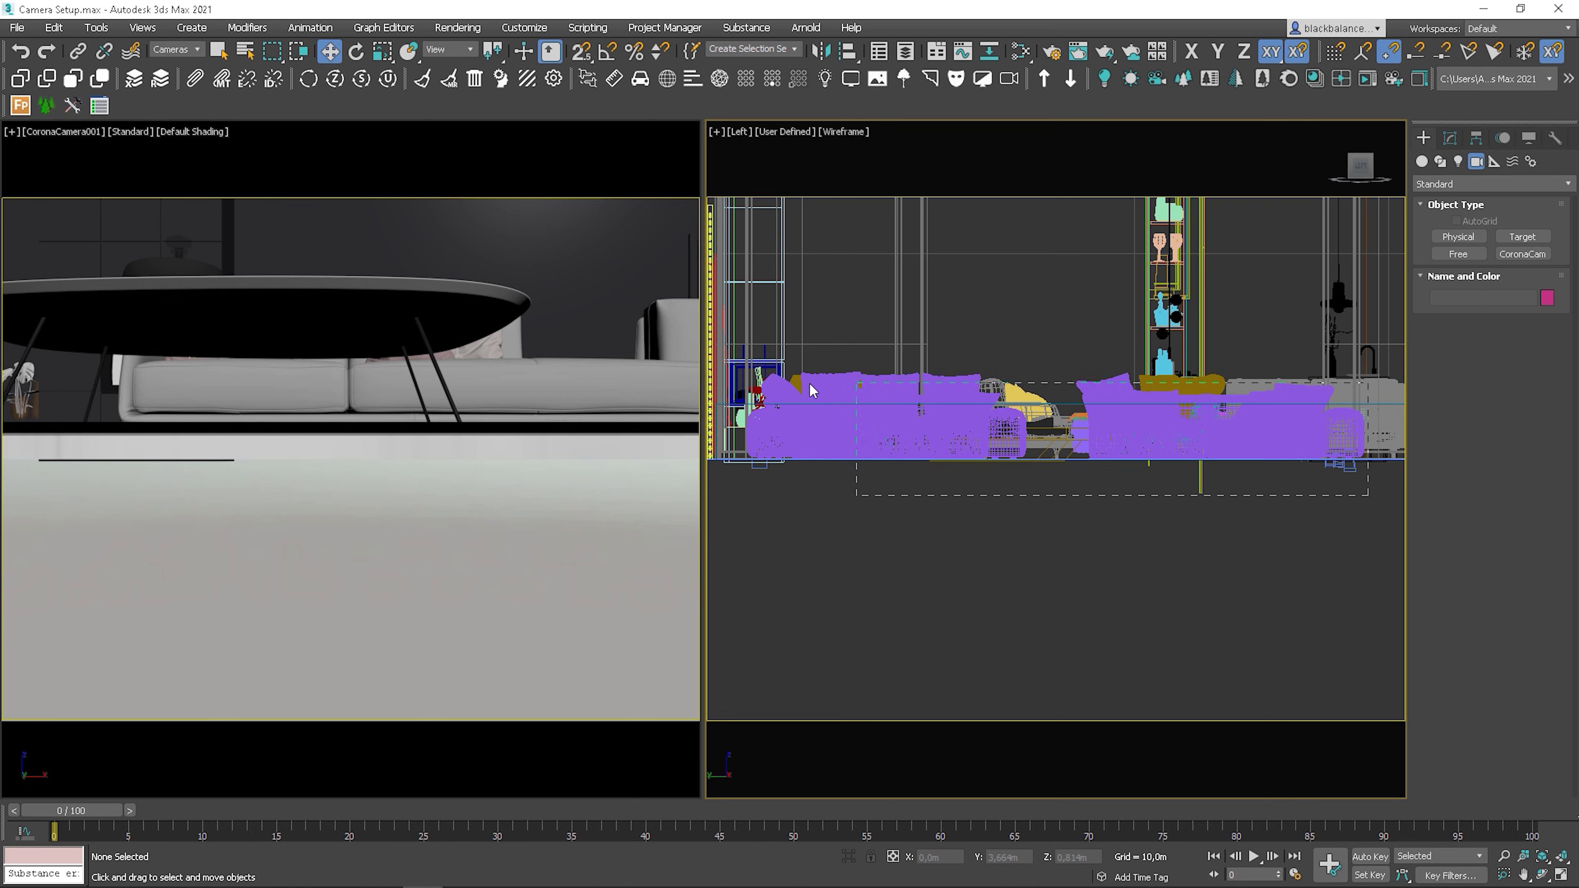
drag(716, 378, 716, 379)
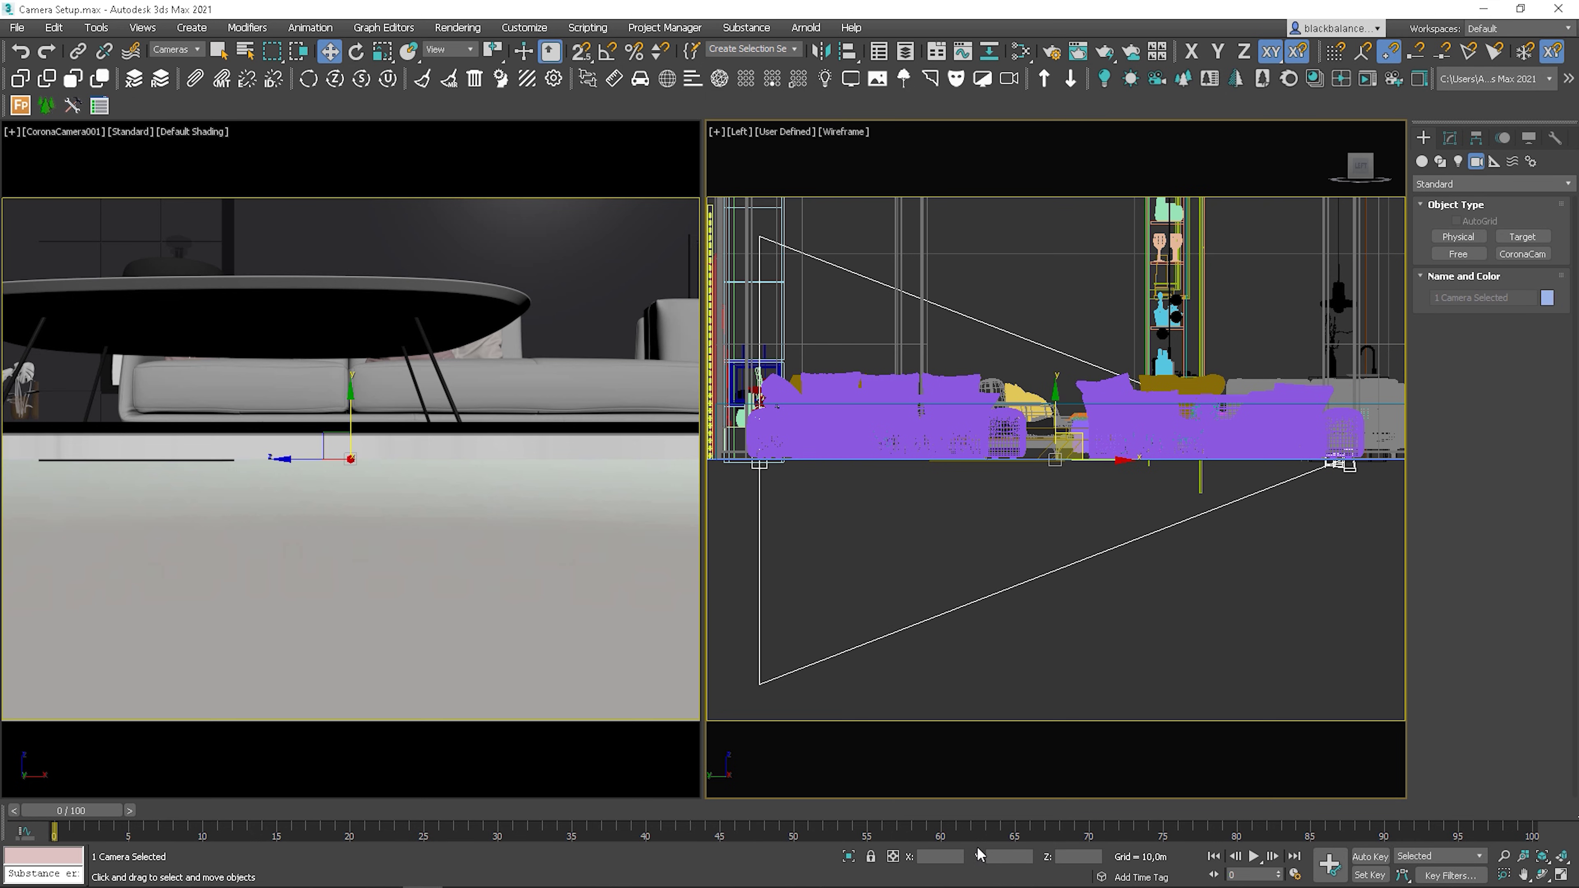
- Raise the camera and target to eye level with an Offset Z value
click(893, 856)
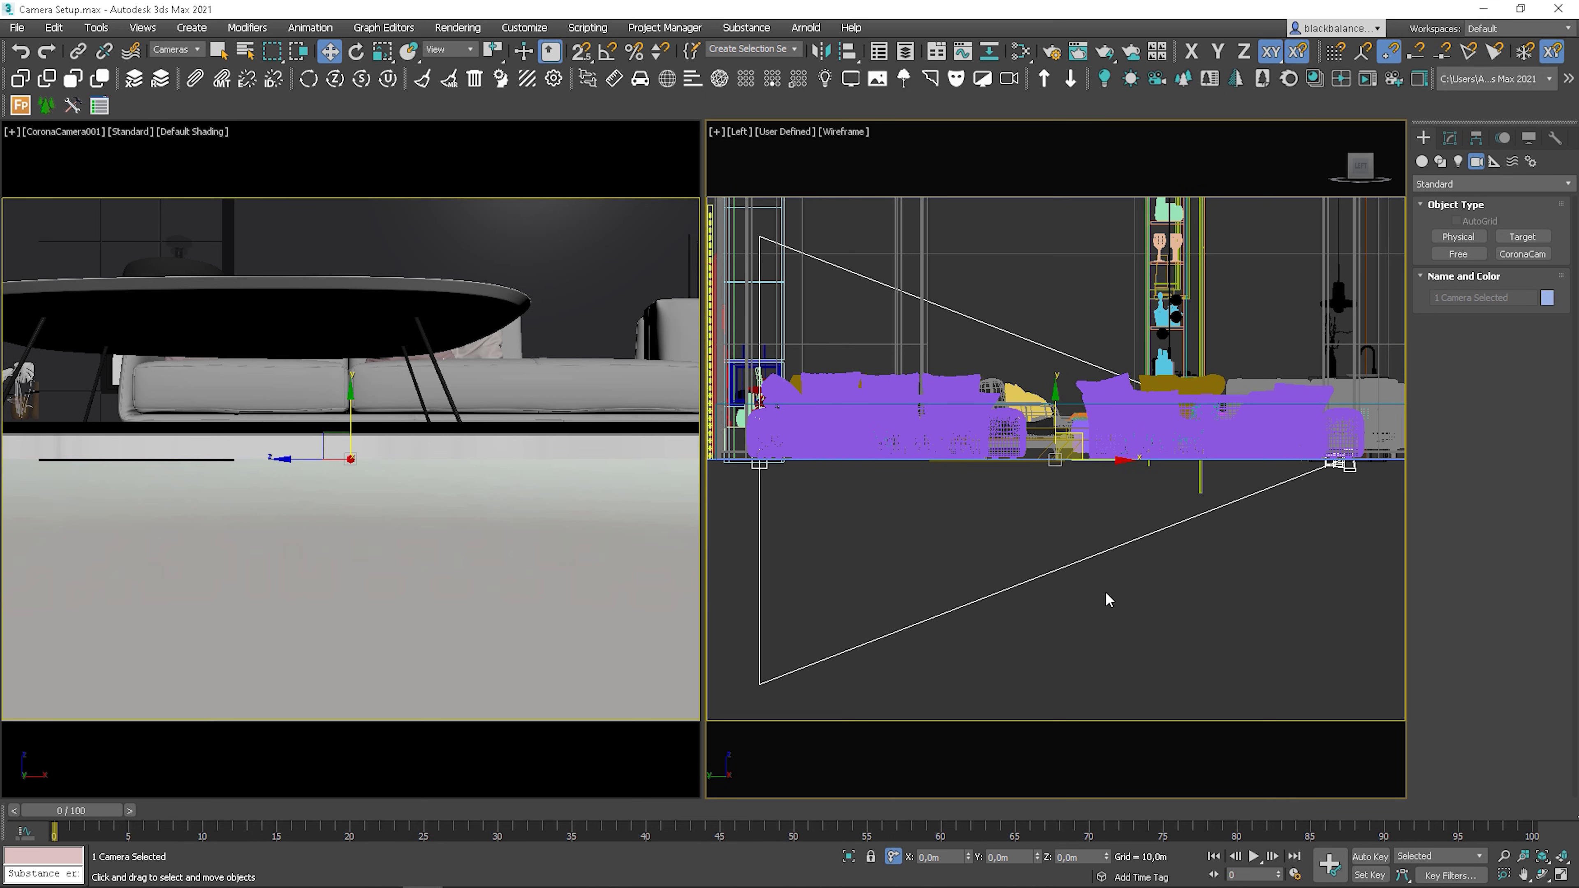
right_click(370, 429)
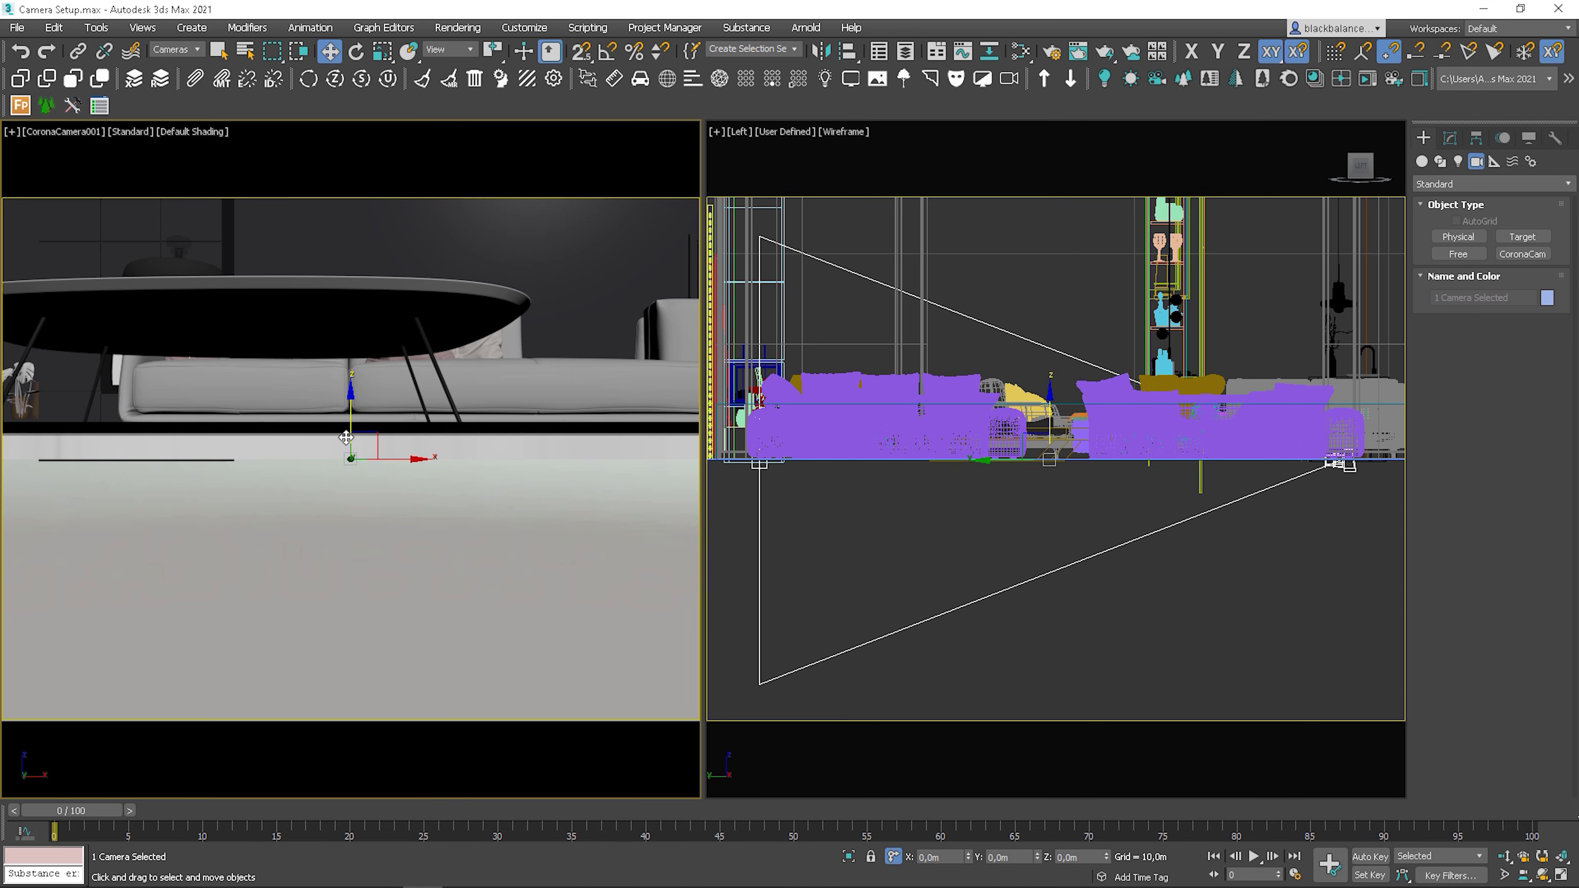
click(1066, 857)
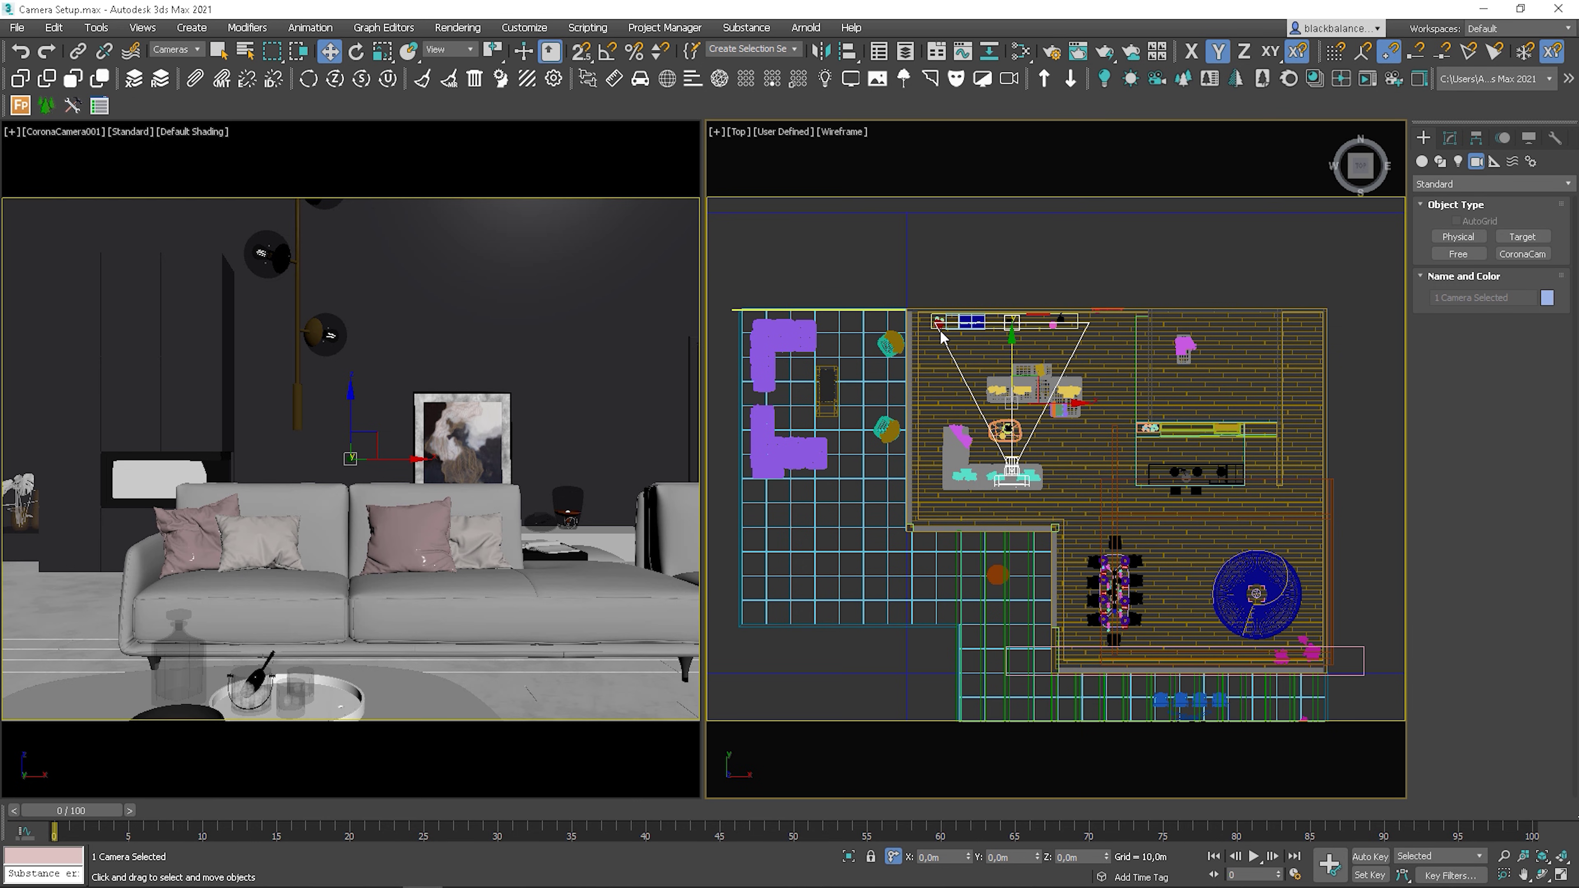
- Change the render Image Aspect to 1.183 in Render Setup
click(1054, 54)
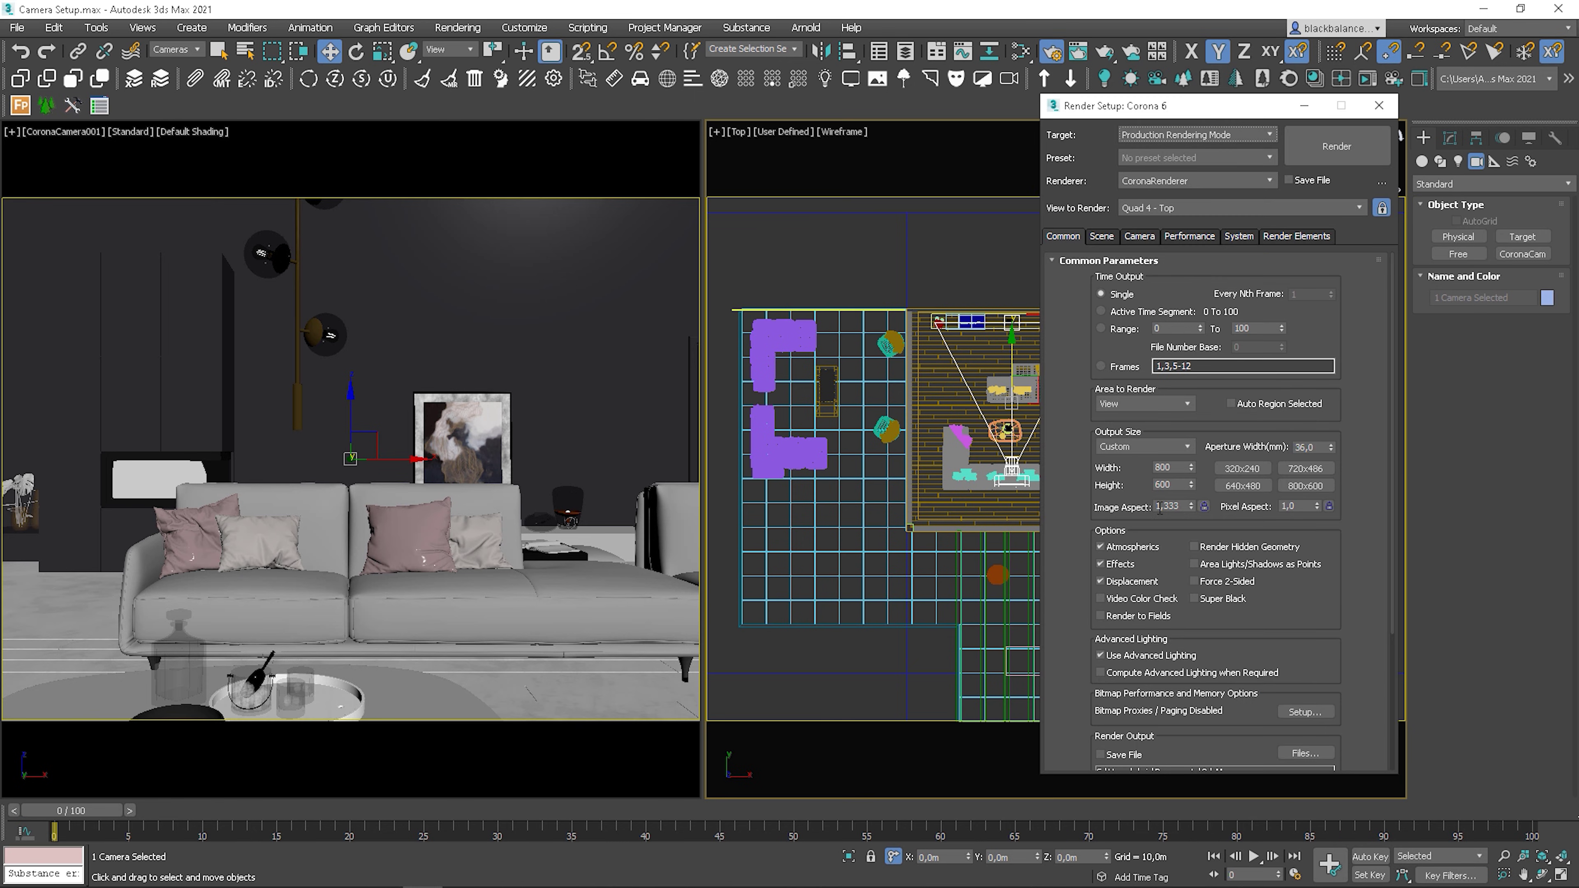
drag(1190, 507, 1191, 563)
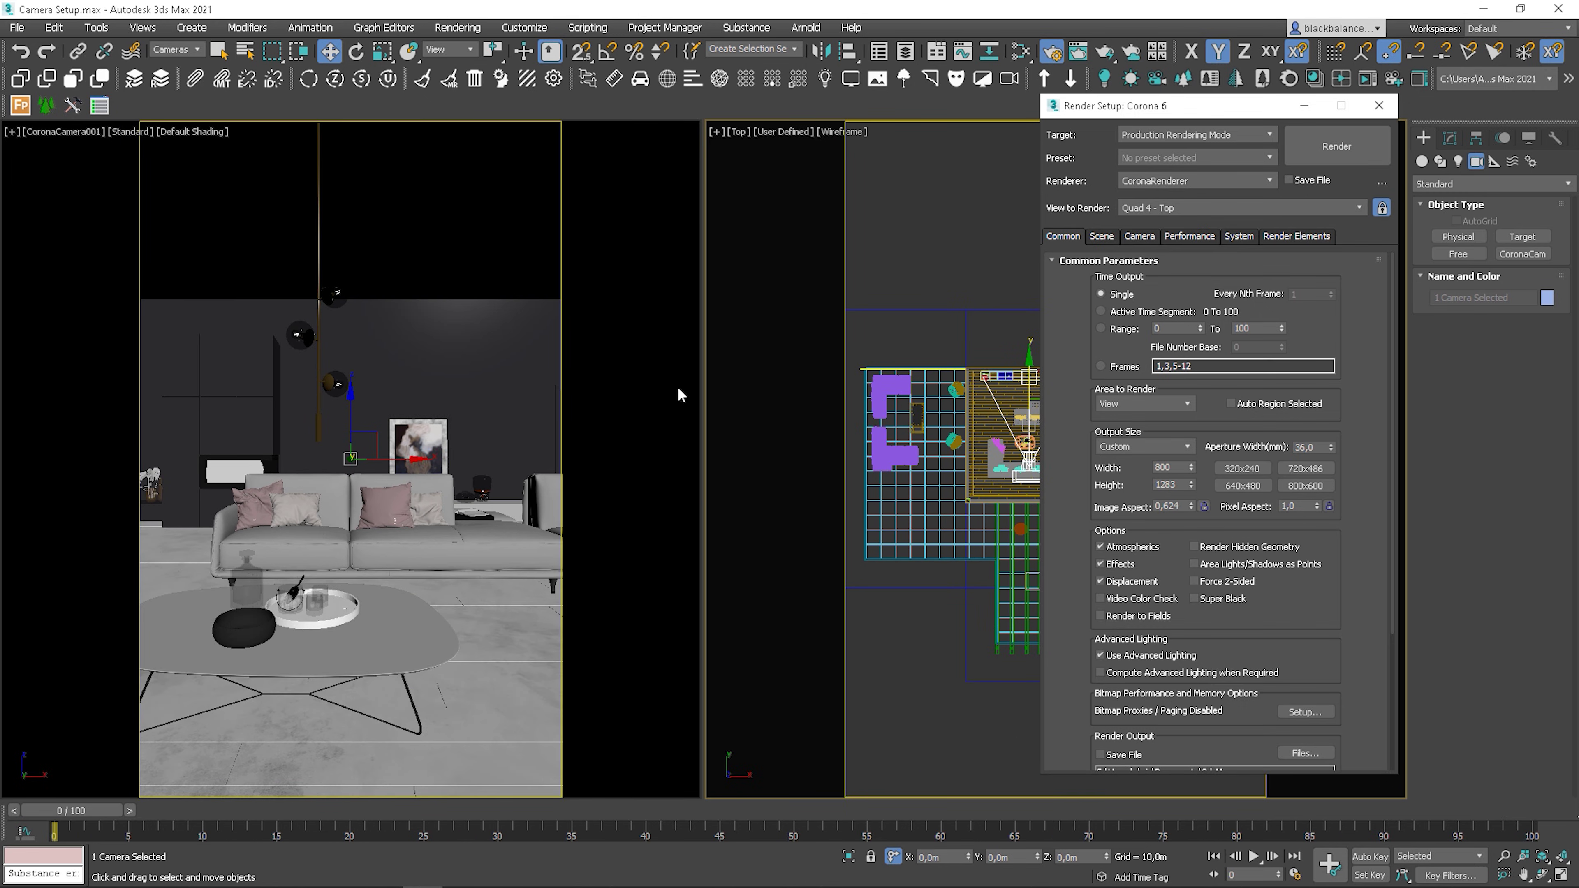
click(1379, 106)
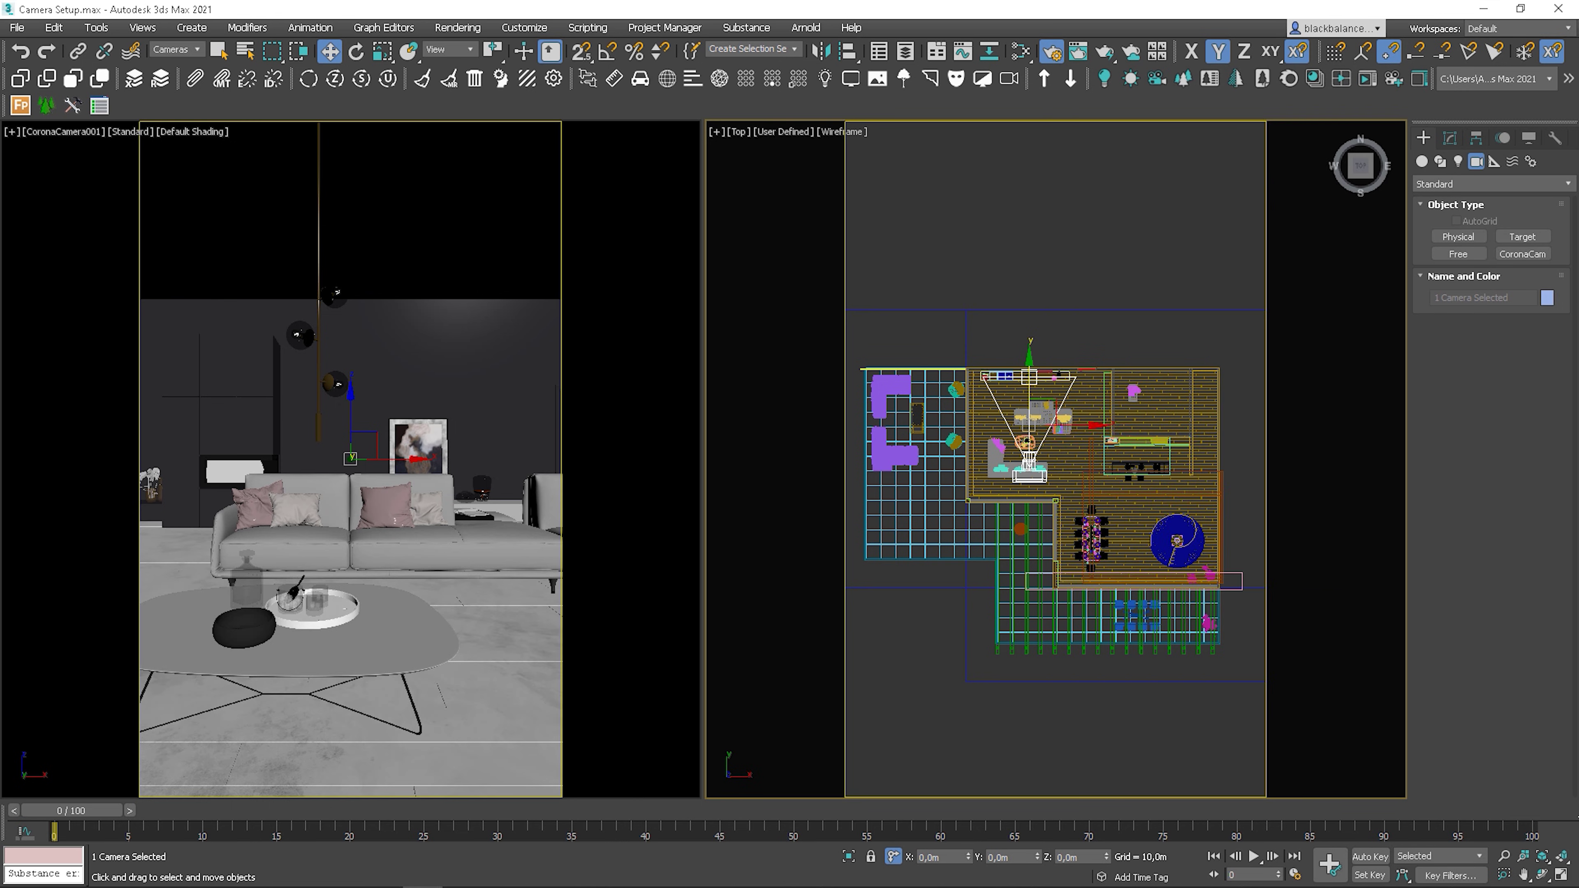
- Move the camera in the Top viewport so the whole sofa fits the frame
click(1035, 469)
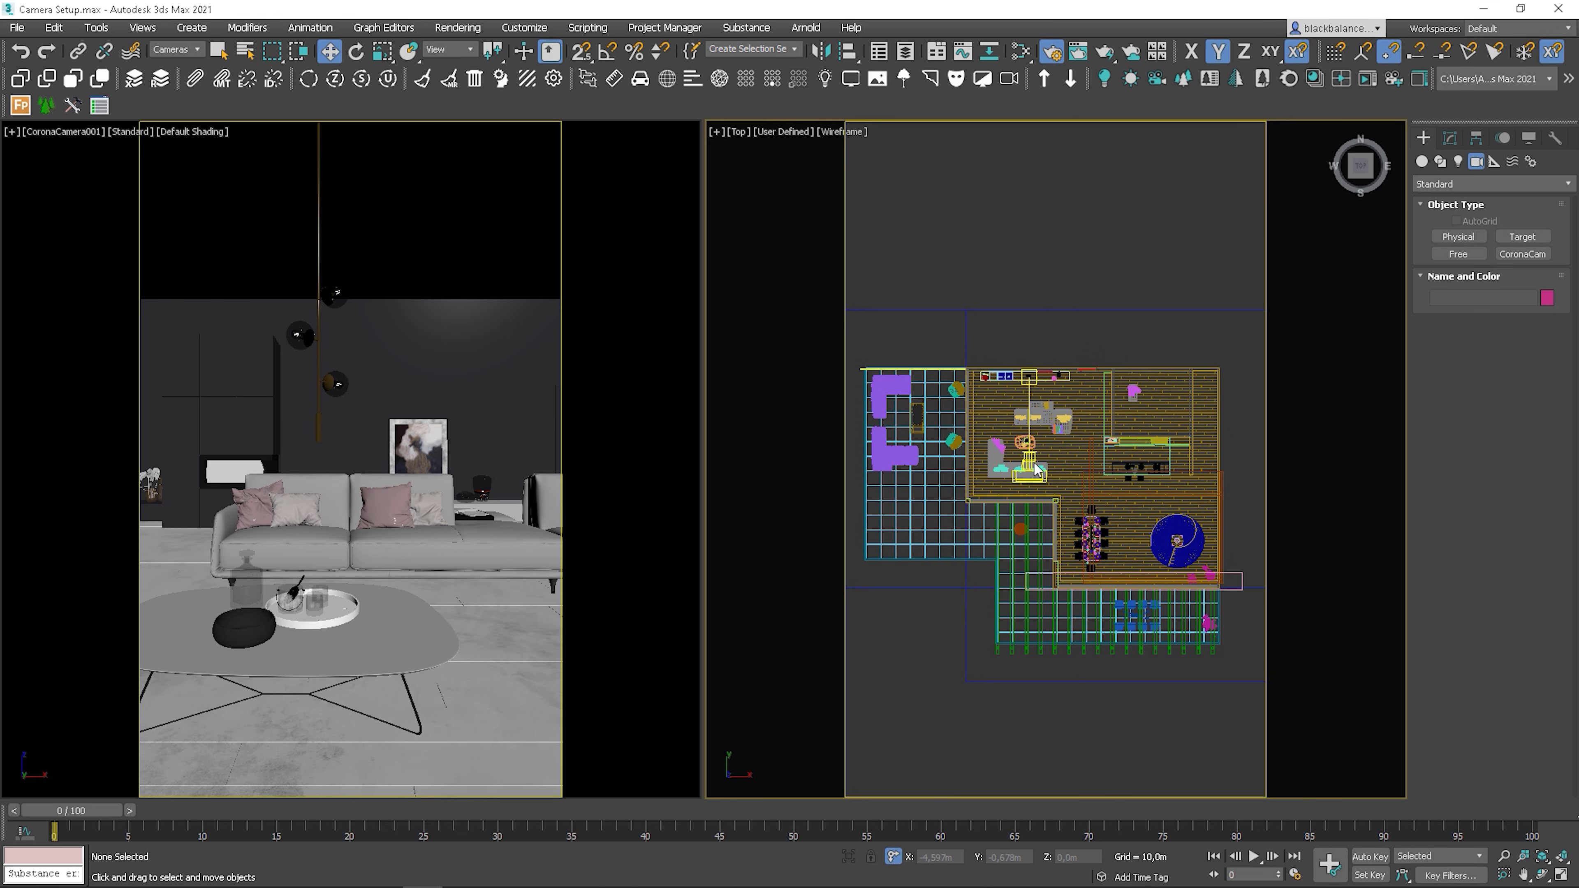
drag(1027, 401, 1027, 391)
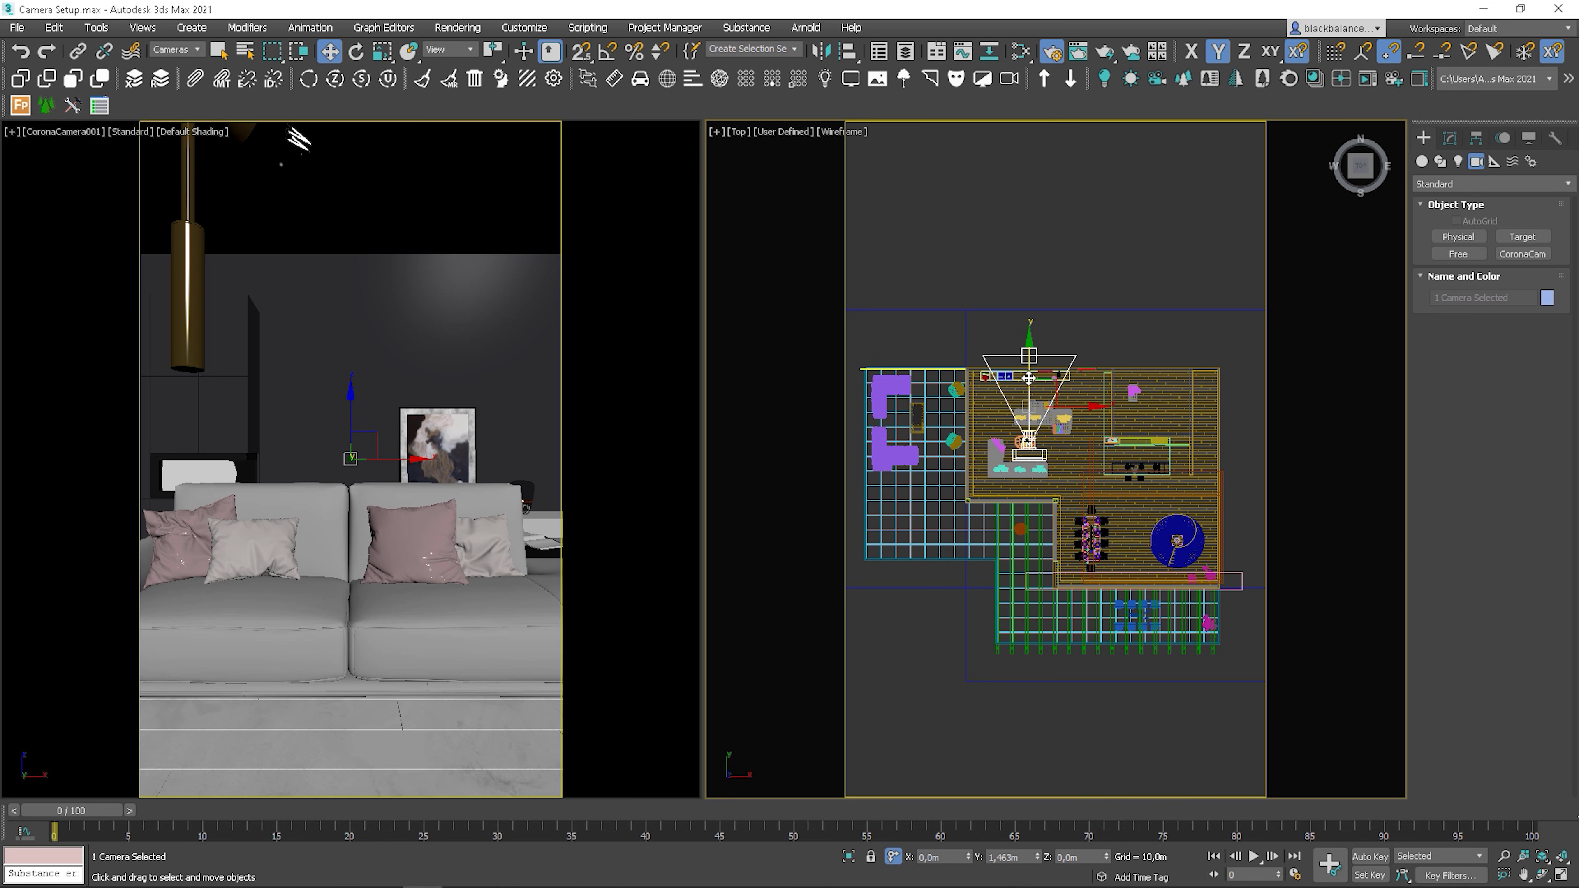
mouse_move(1029, 377)
mouse_down()
mouse_move(1029, 423)
mouse_move(1030, 403)
mouse_up()
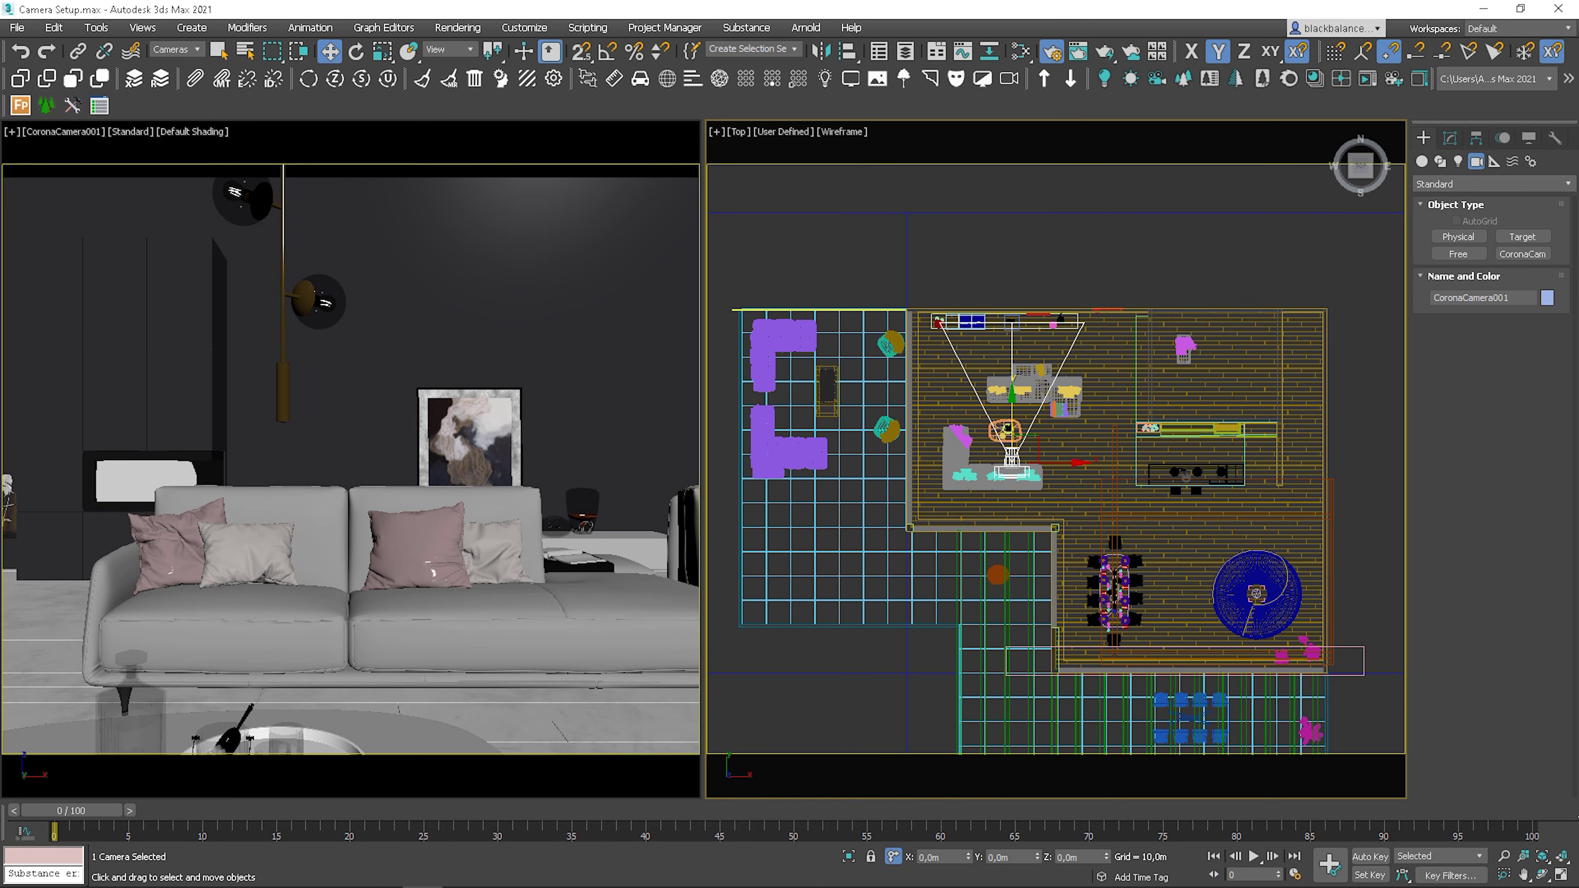
- Set the Image Aspect to 1,301 in Render Setup, giving an 800×615 output
key(F10)
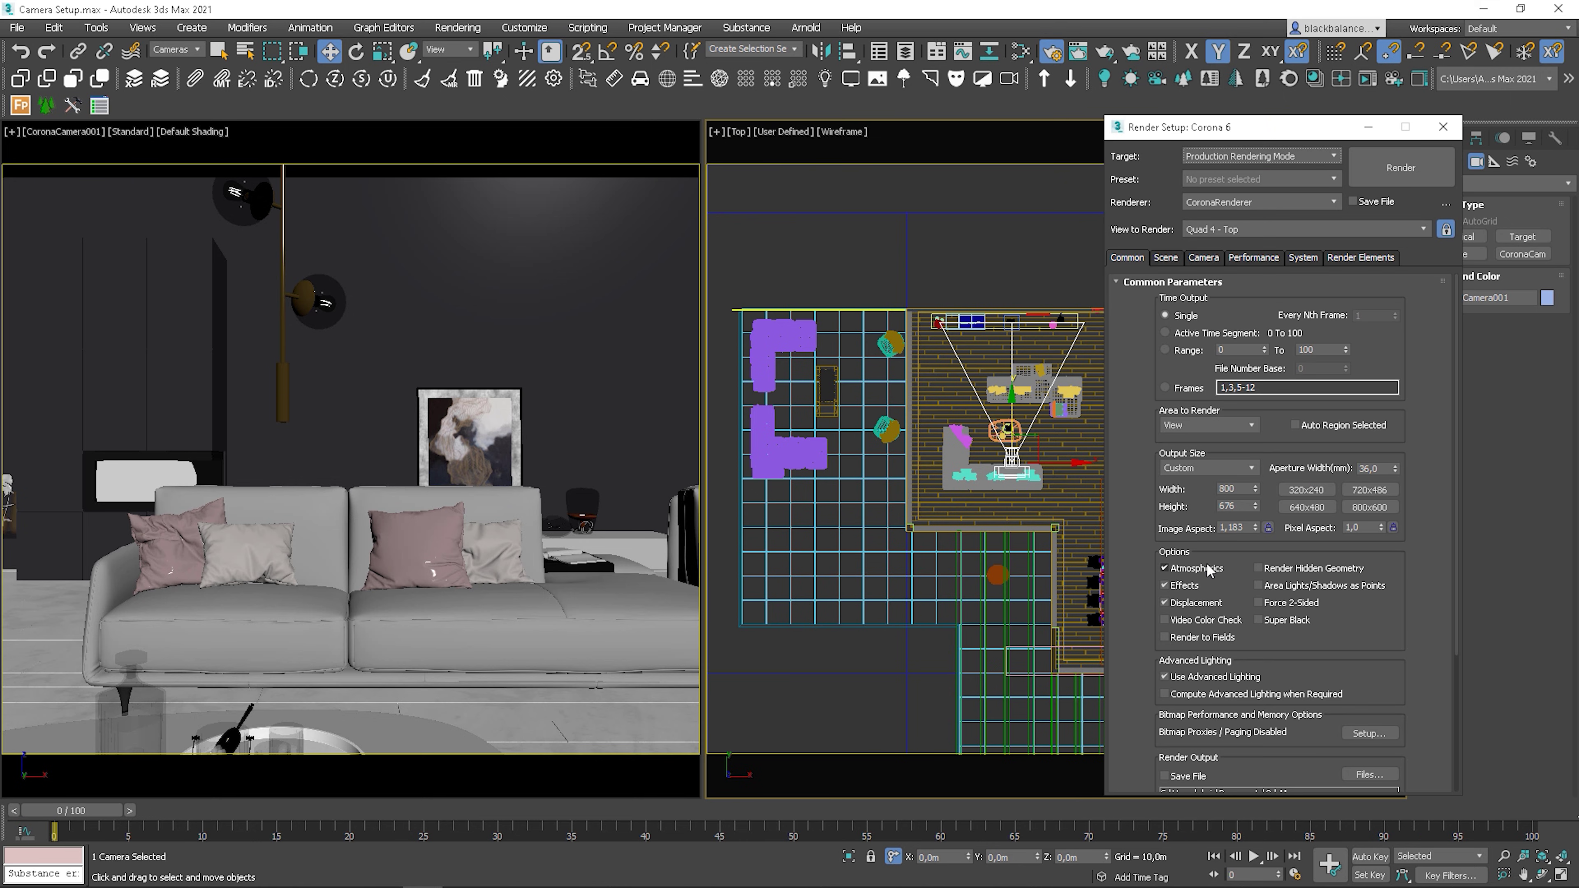
double_click(1244, 528)
text(1,301)
key(Return)
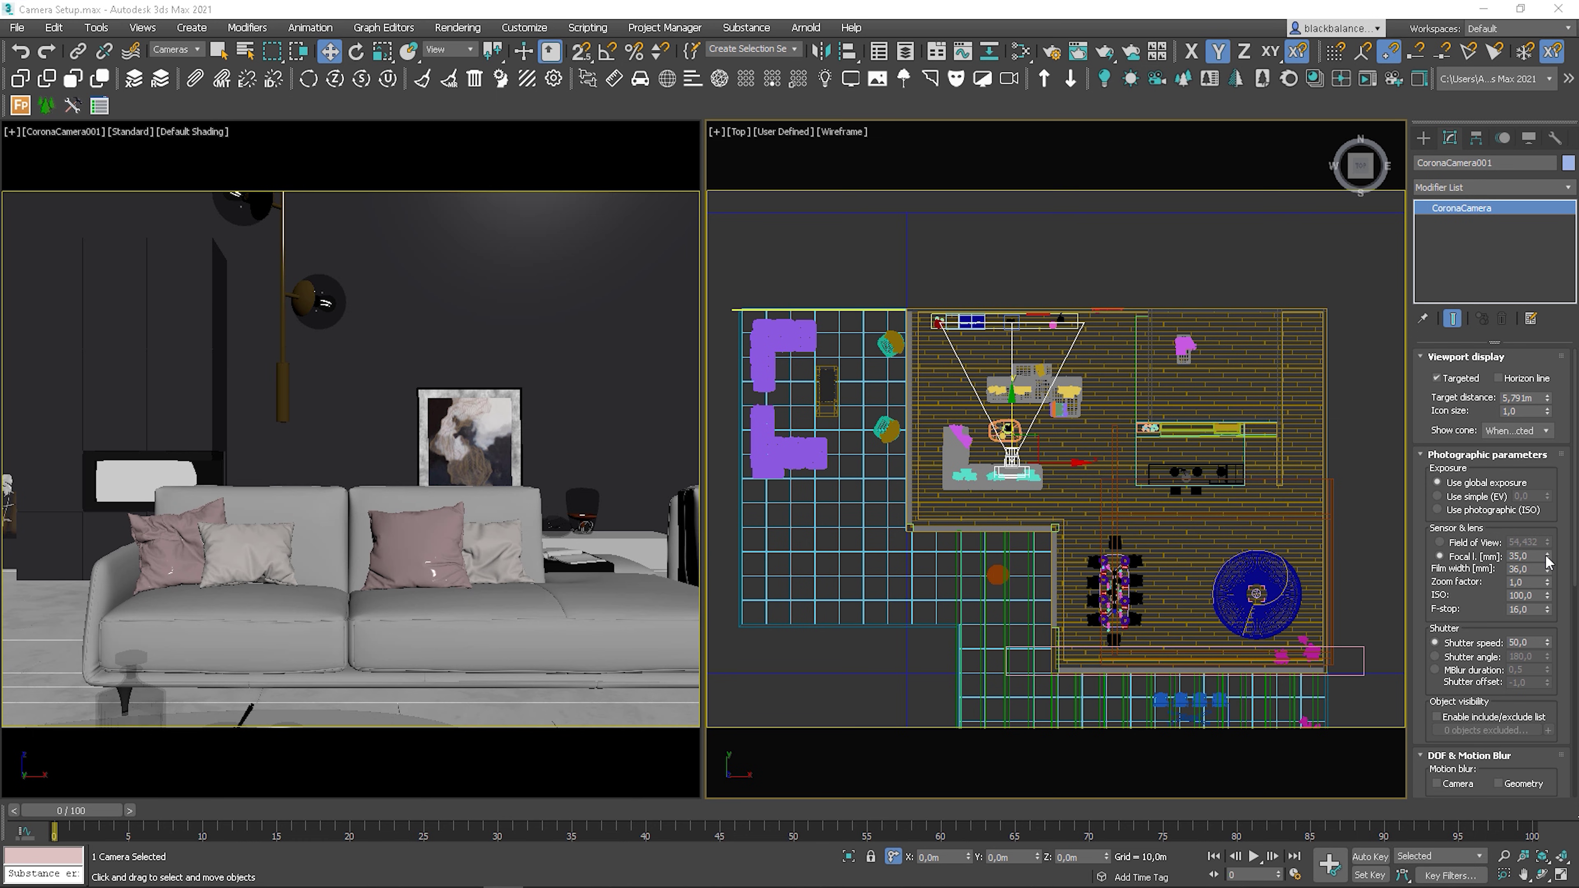
- Adjust the CoronaCamera focal length up to 81.32 mm to close in on the sofa and painting
drag(1546, 558, 1549, 602)
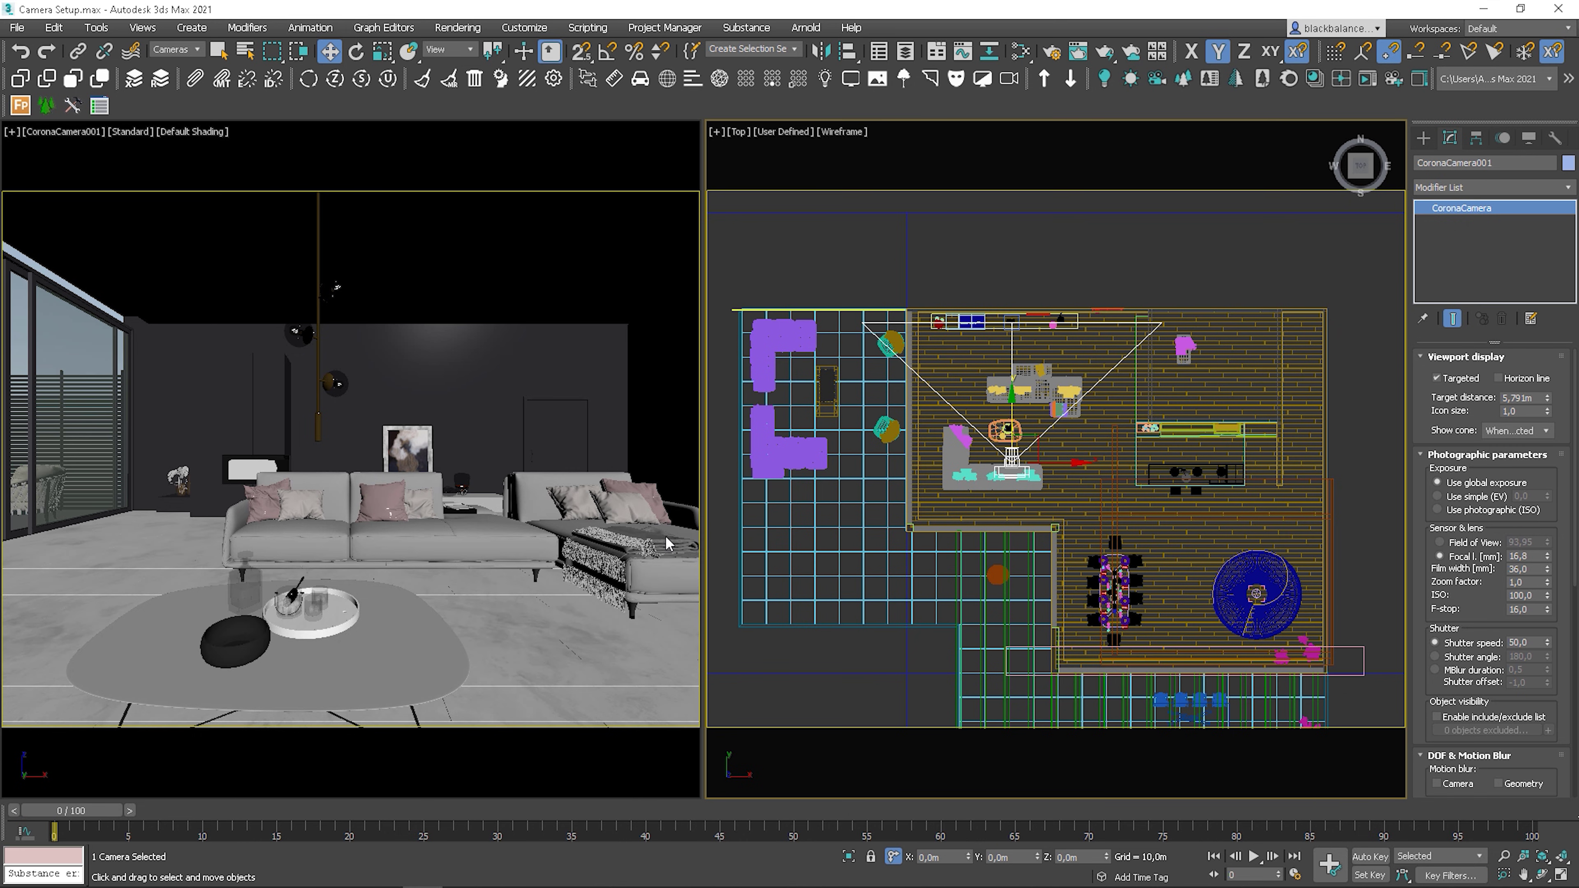
drag(1548, 557, 1495, 335)
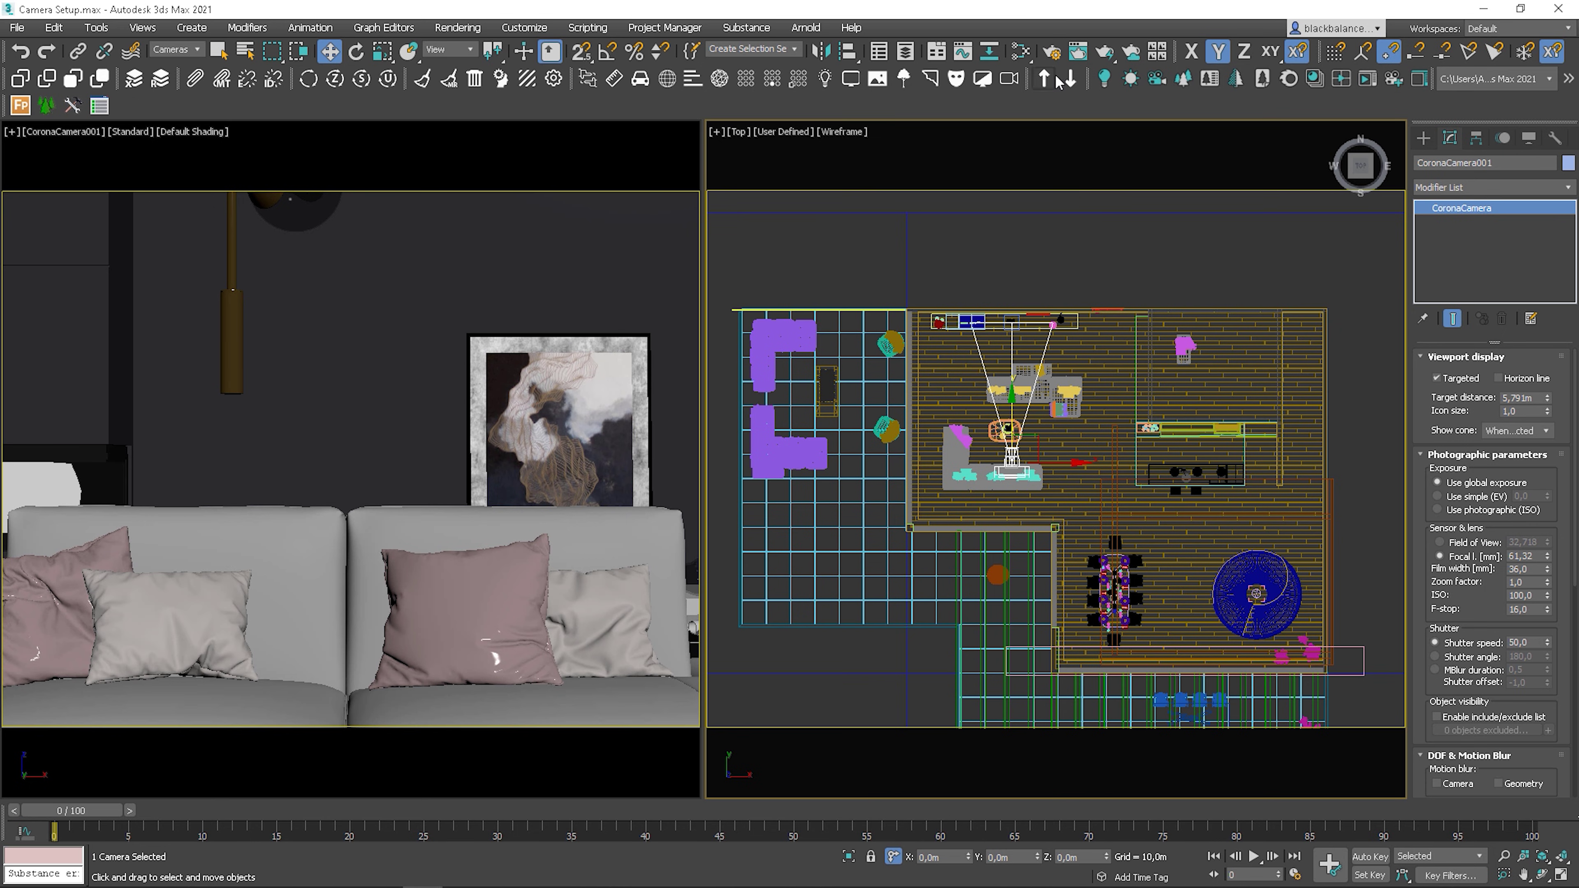
click(1052, 53)
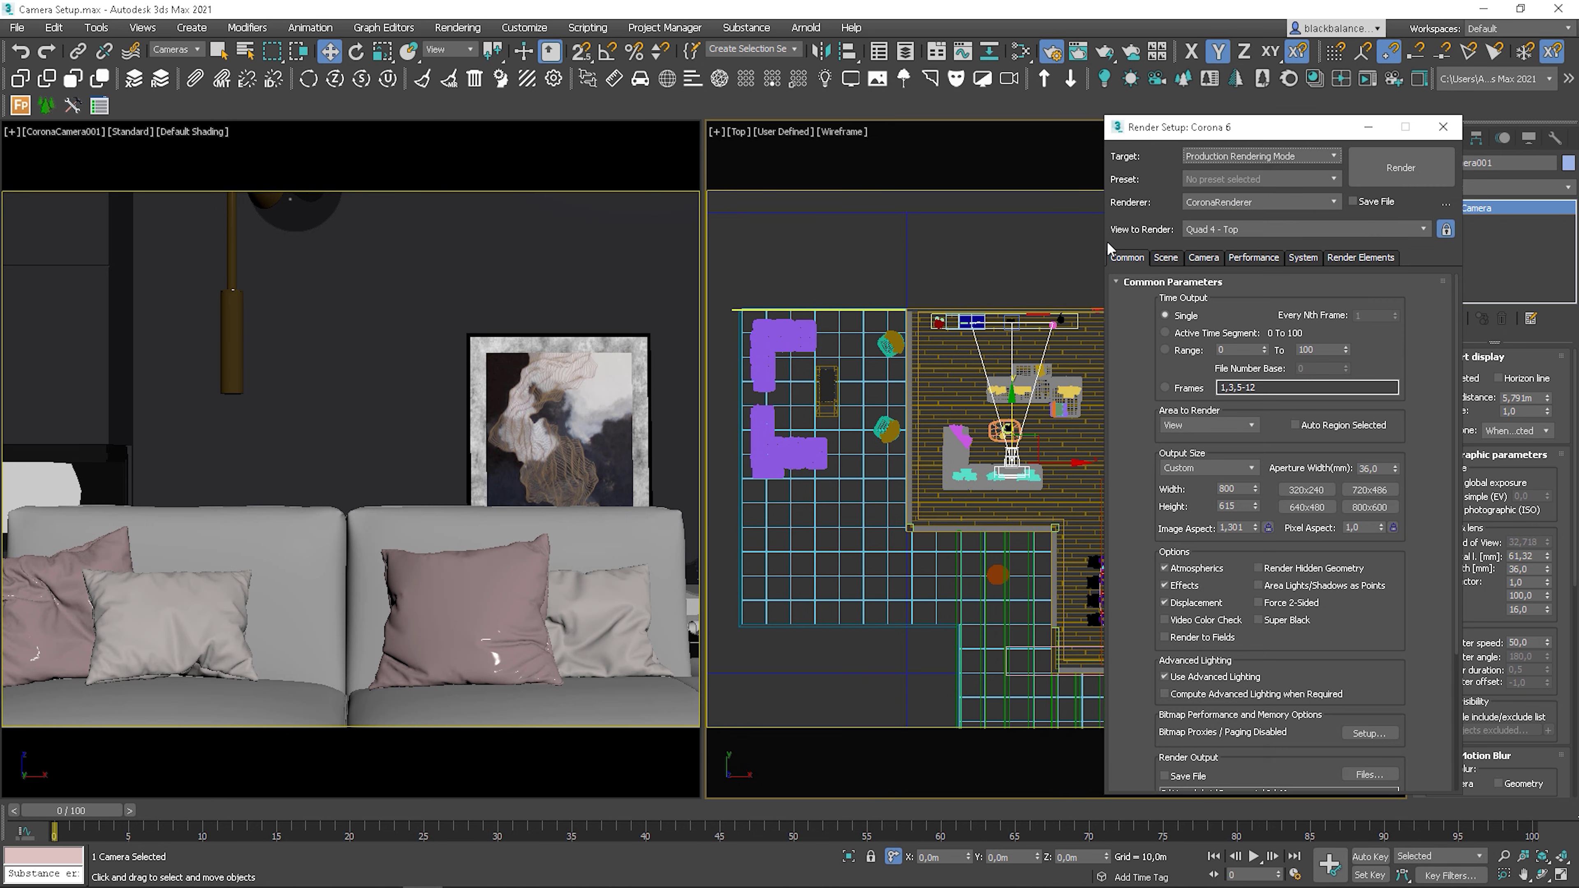
- Try Image Aspect values 0,7 and 0,8, then settle on 1,3 for 800×615 output
double_click(1235, 527)
text(0,7)
key(Return)
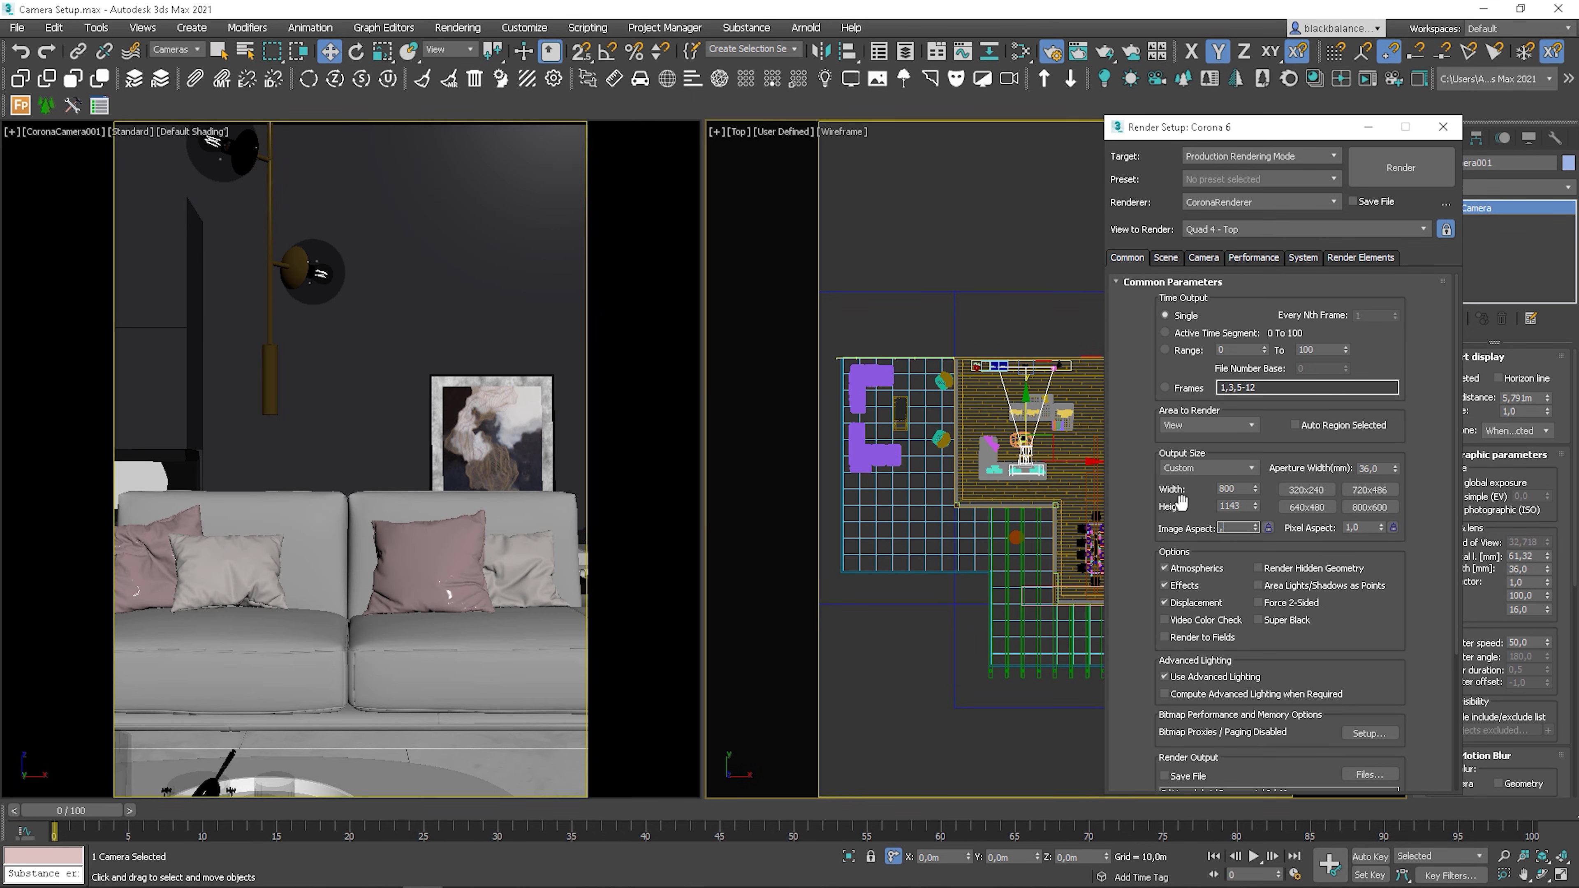
text(0,8)
key(Return)
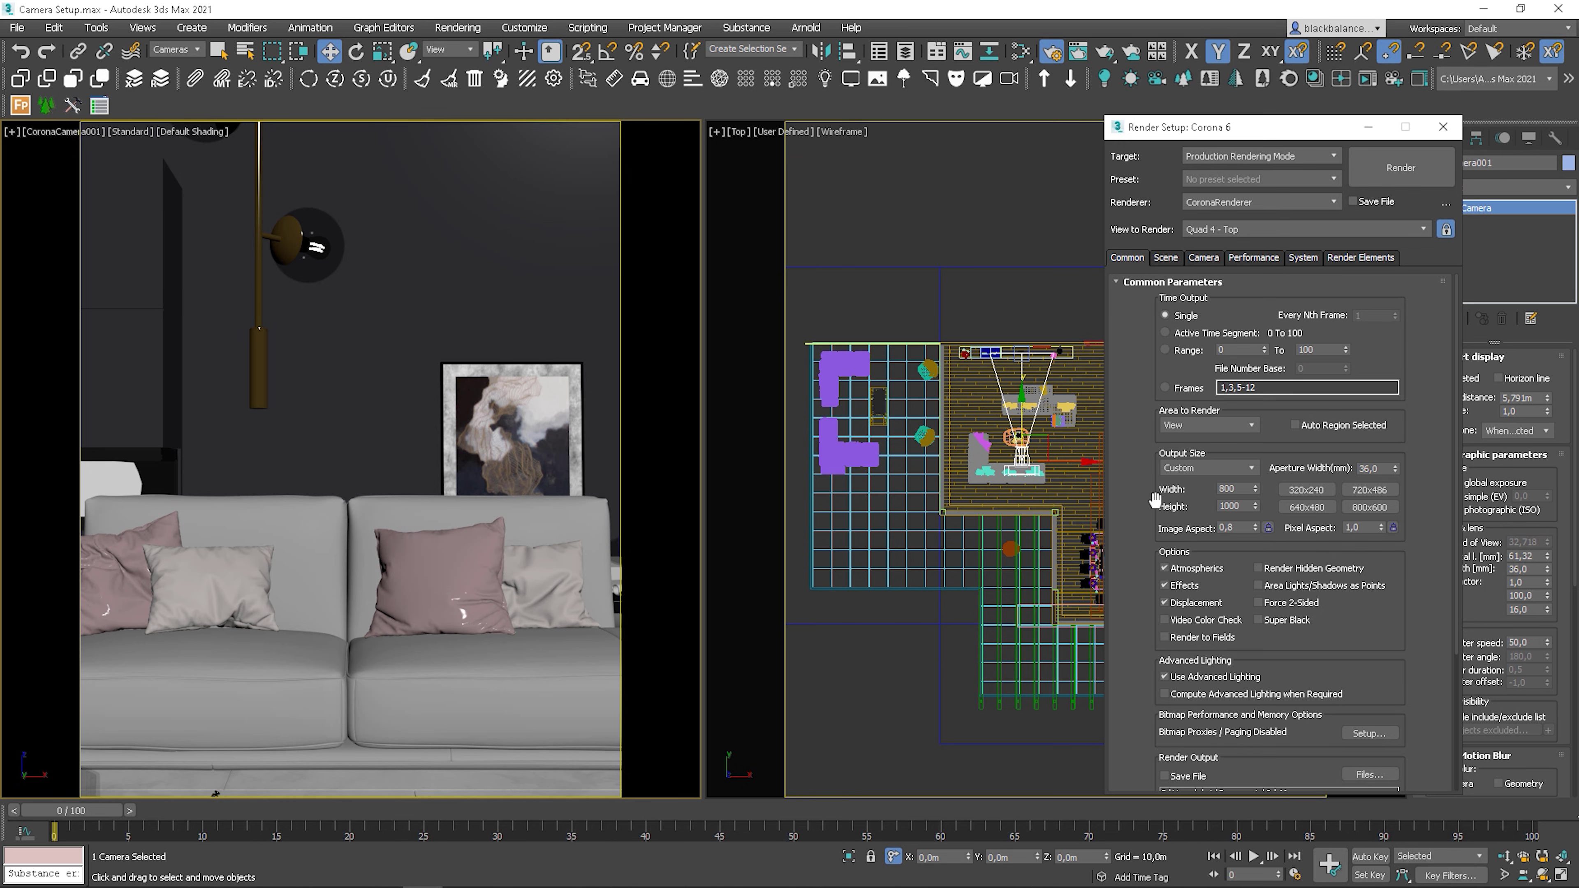
click(1238, 526)
text(1,3)
key(Return)
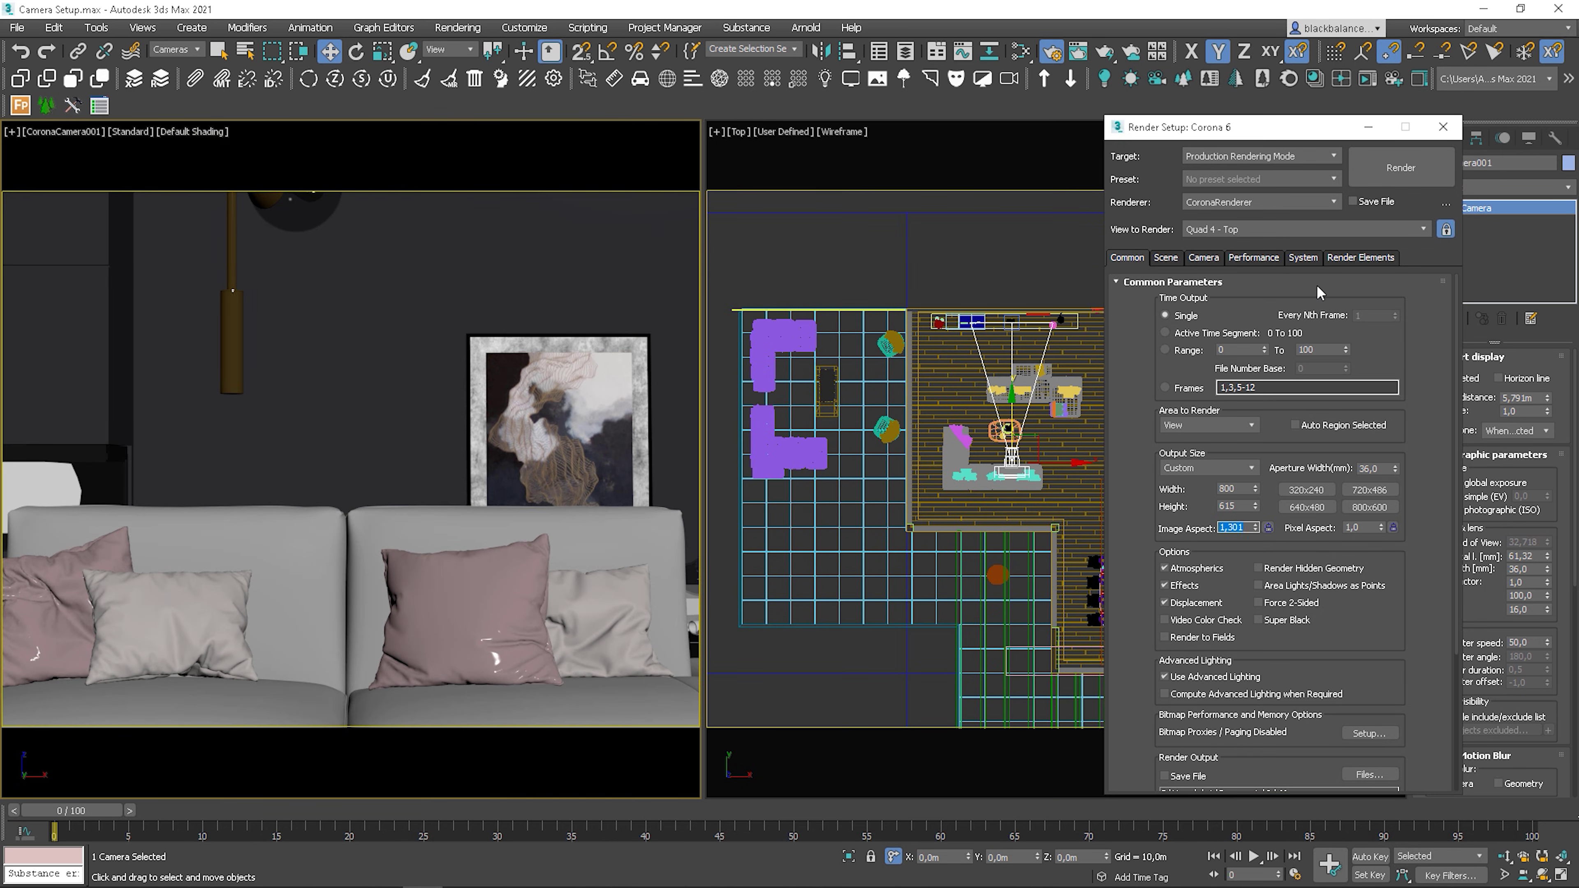
click(1447, 129)
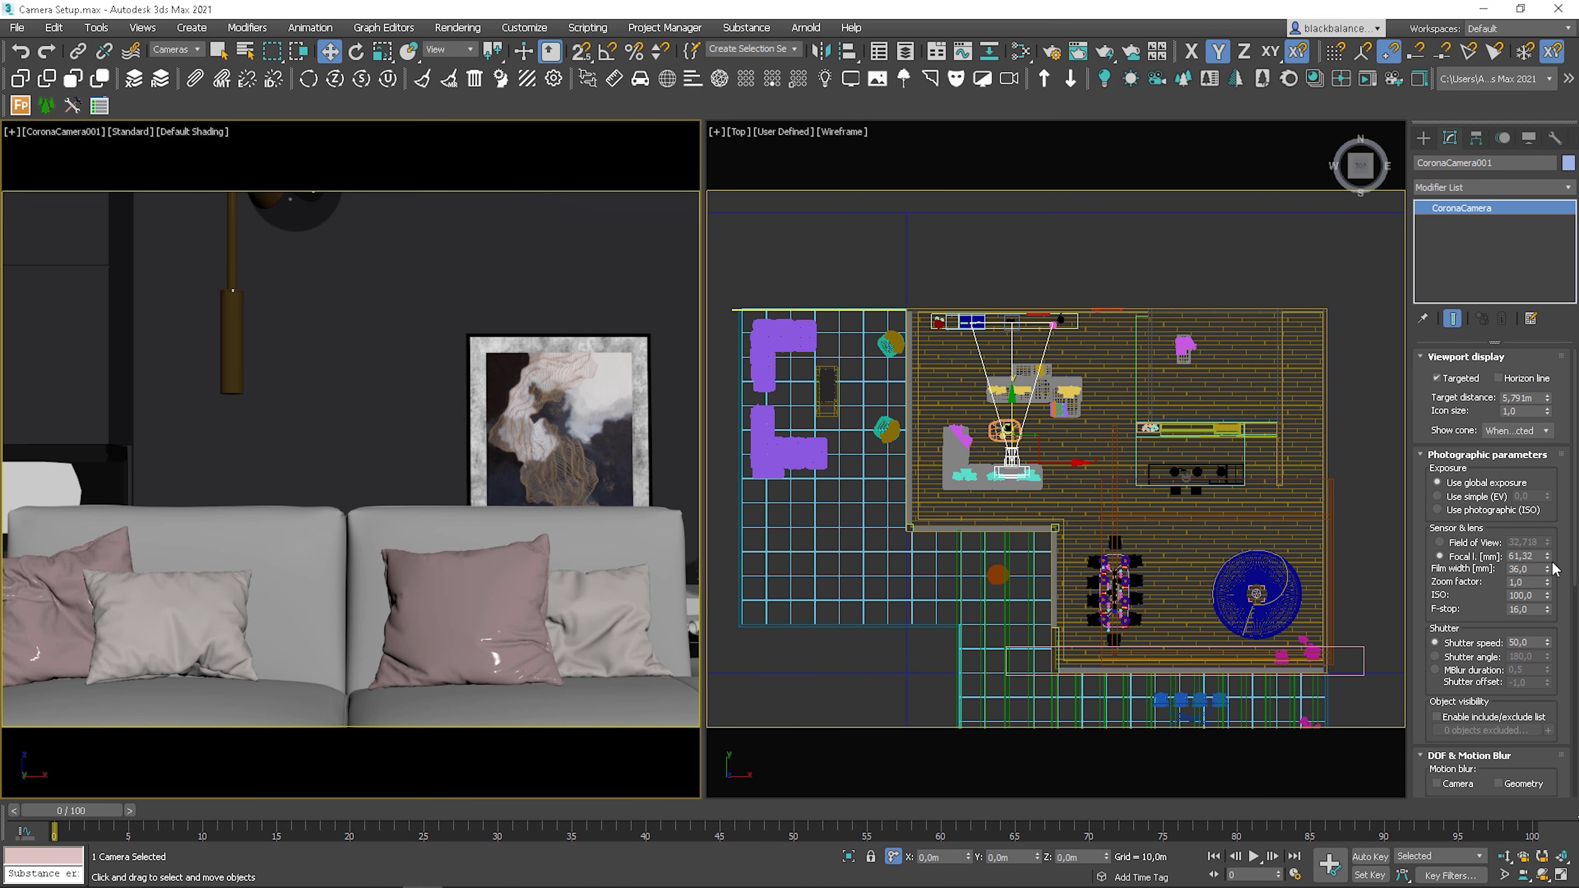
- Lower the camera focal length to about 34.95 mm to widen the view
drag(1547, 557, 1545, 594)
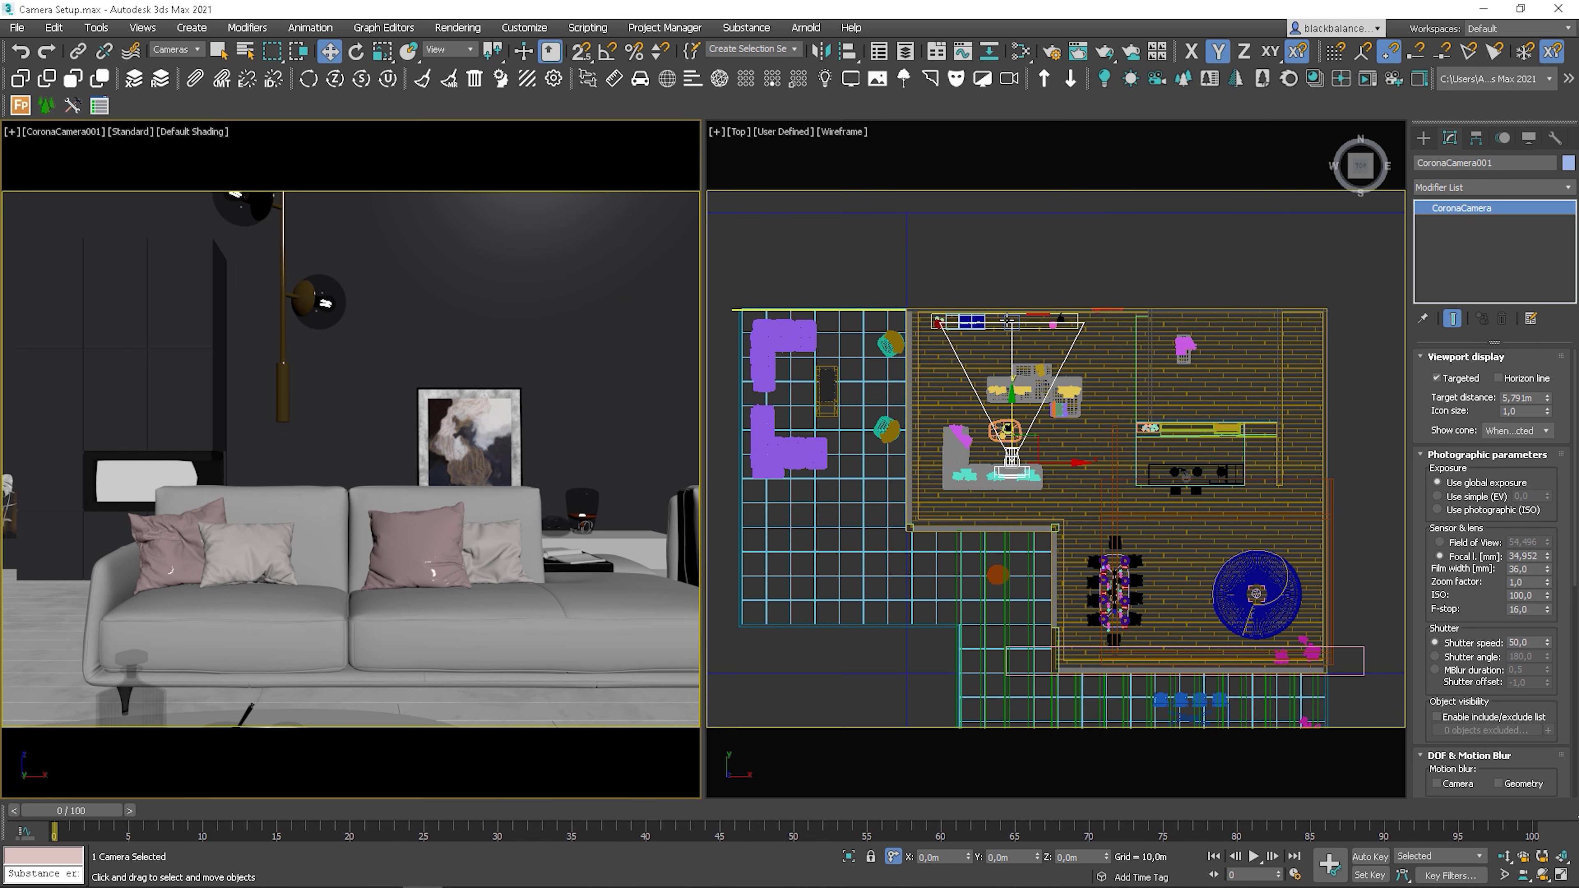
- Move the camera about 0.27 m back along Y so the coffee table enters the frame
drag(1011, 405, 1015, 421)
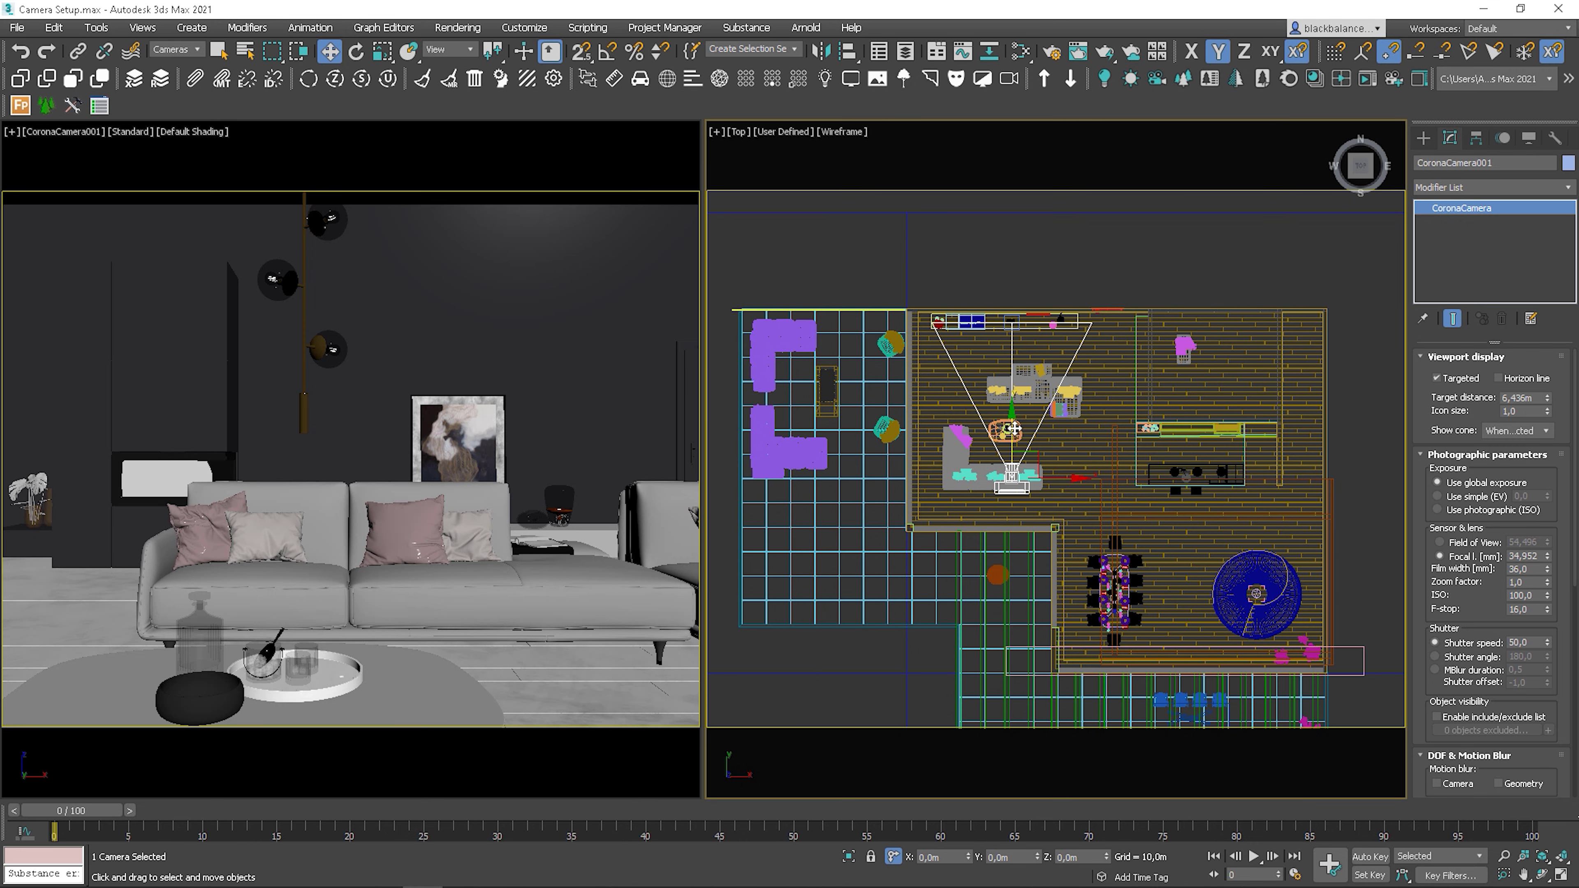
drag(1013, 428, 1016, 433)
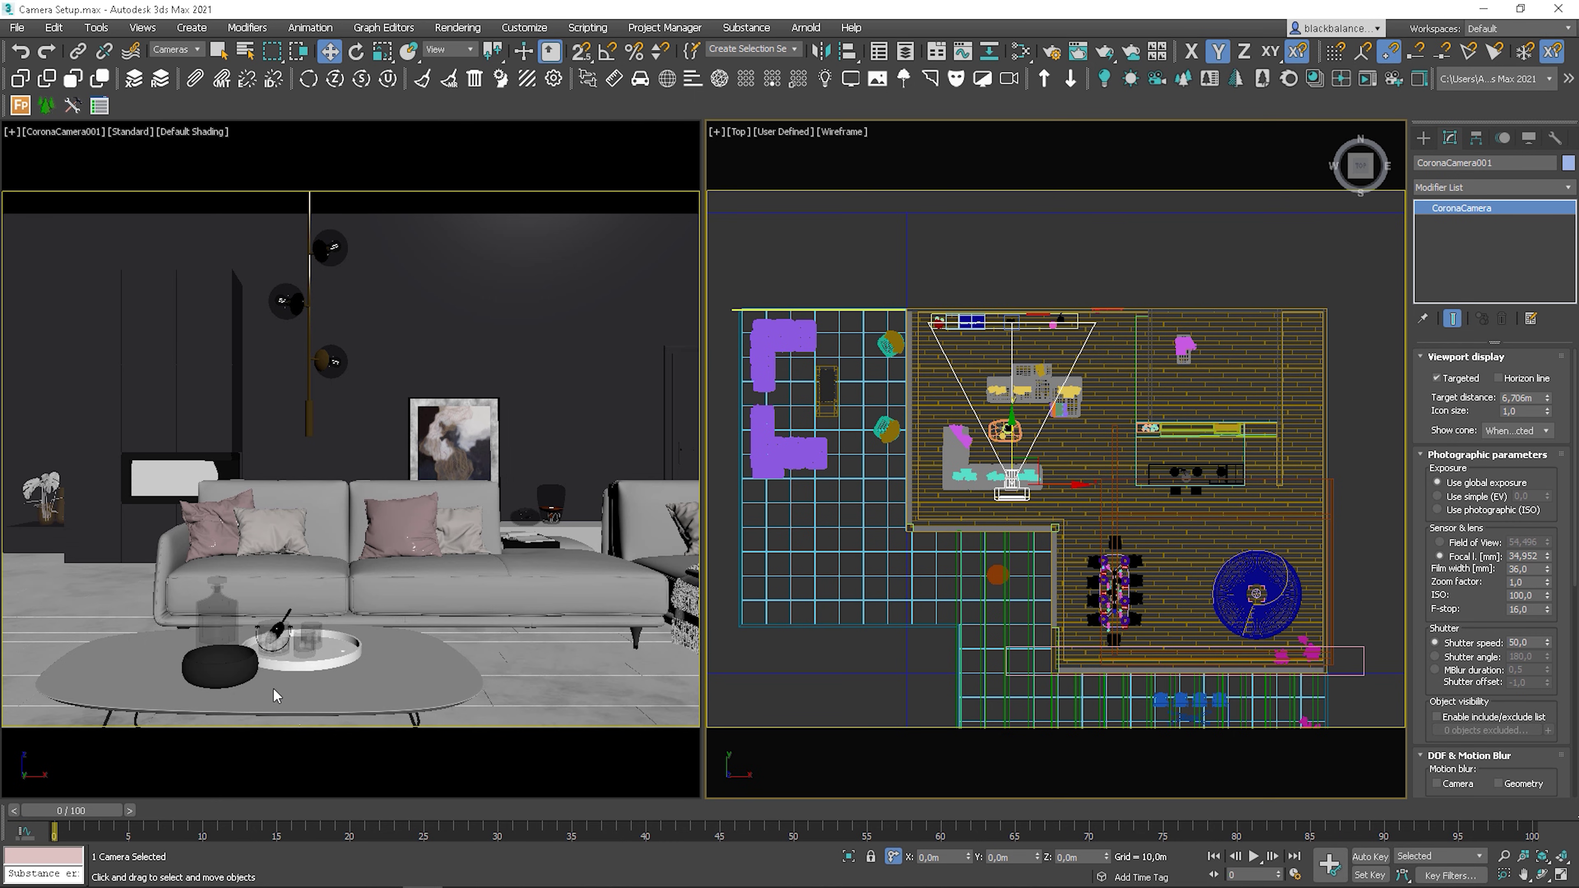
- Shift the camera target right along X to turn the view toward the right side of the room
click(1013, 342)
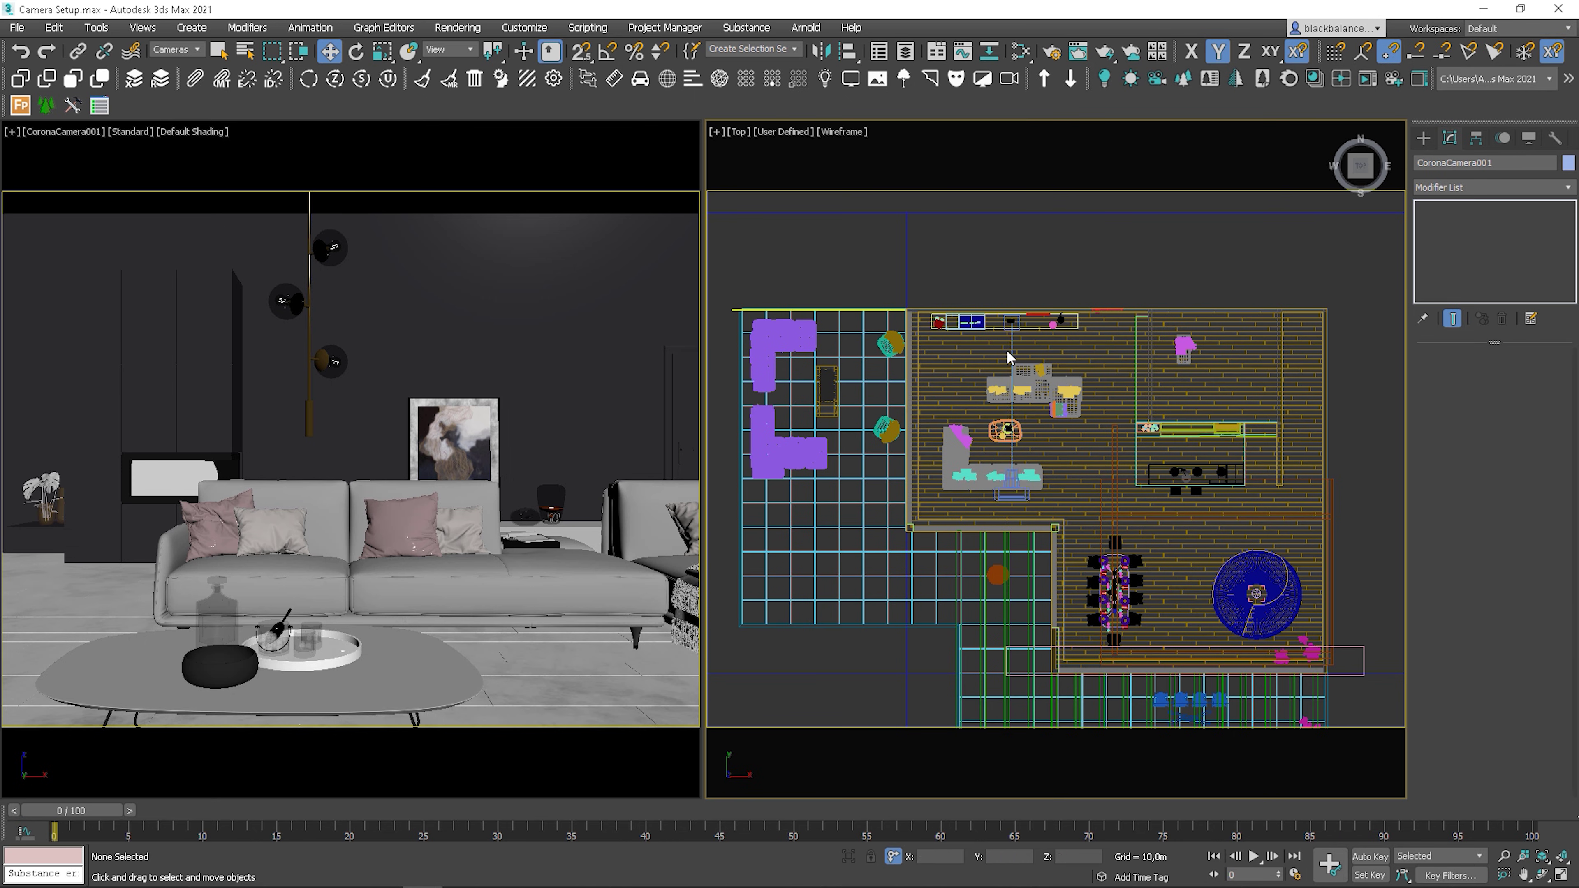
drag(1052, 409, 1061, 409)
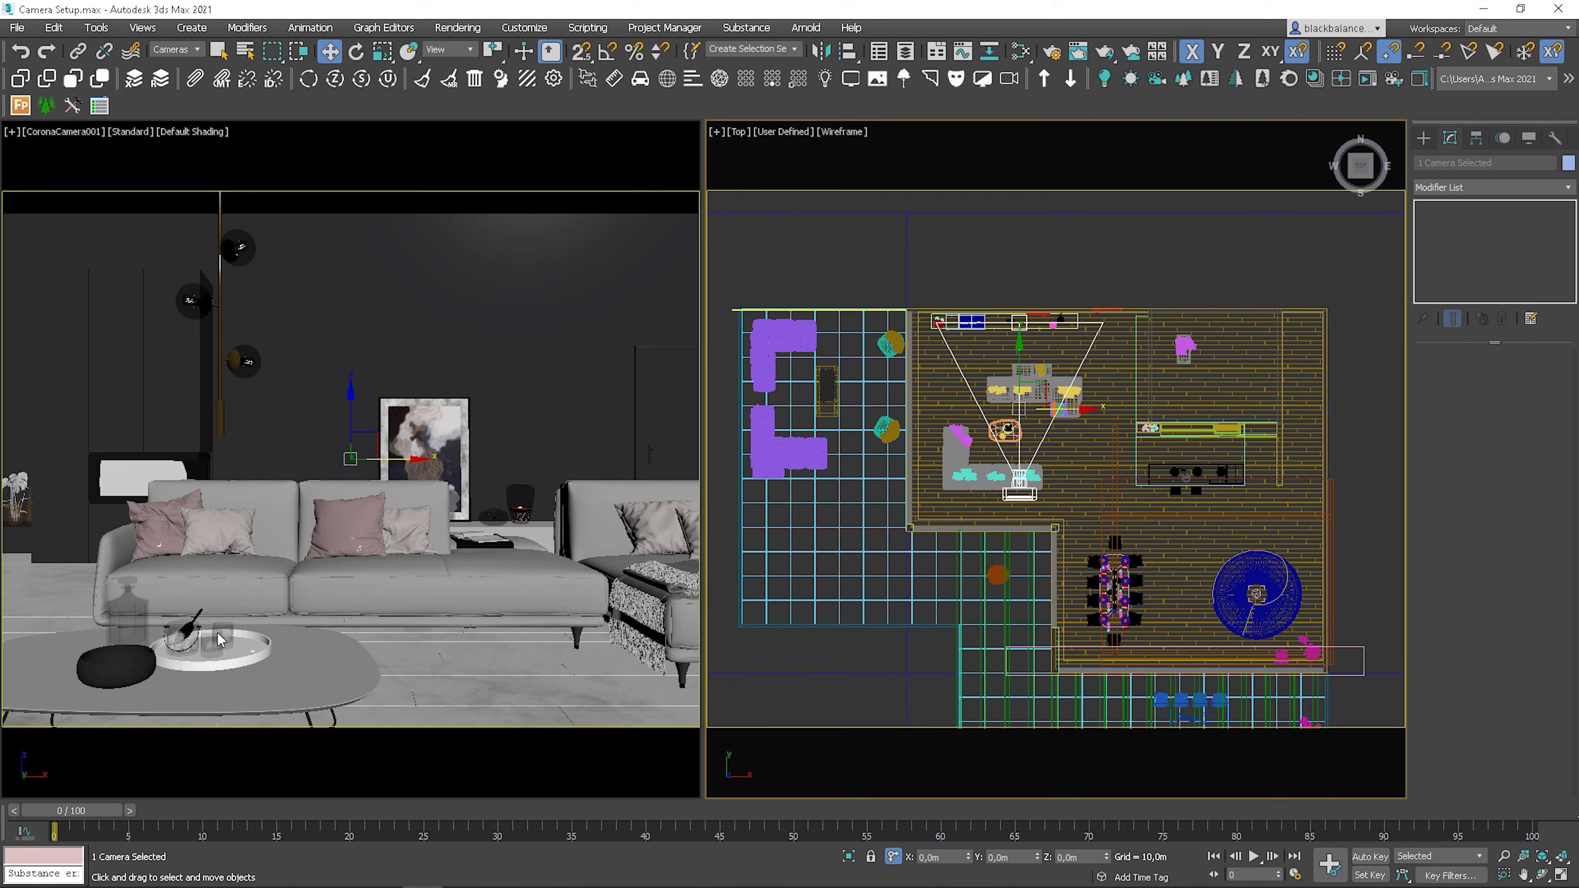
click(187, 49)
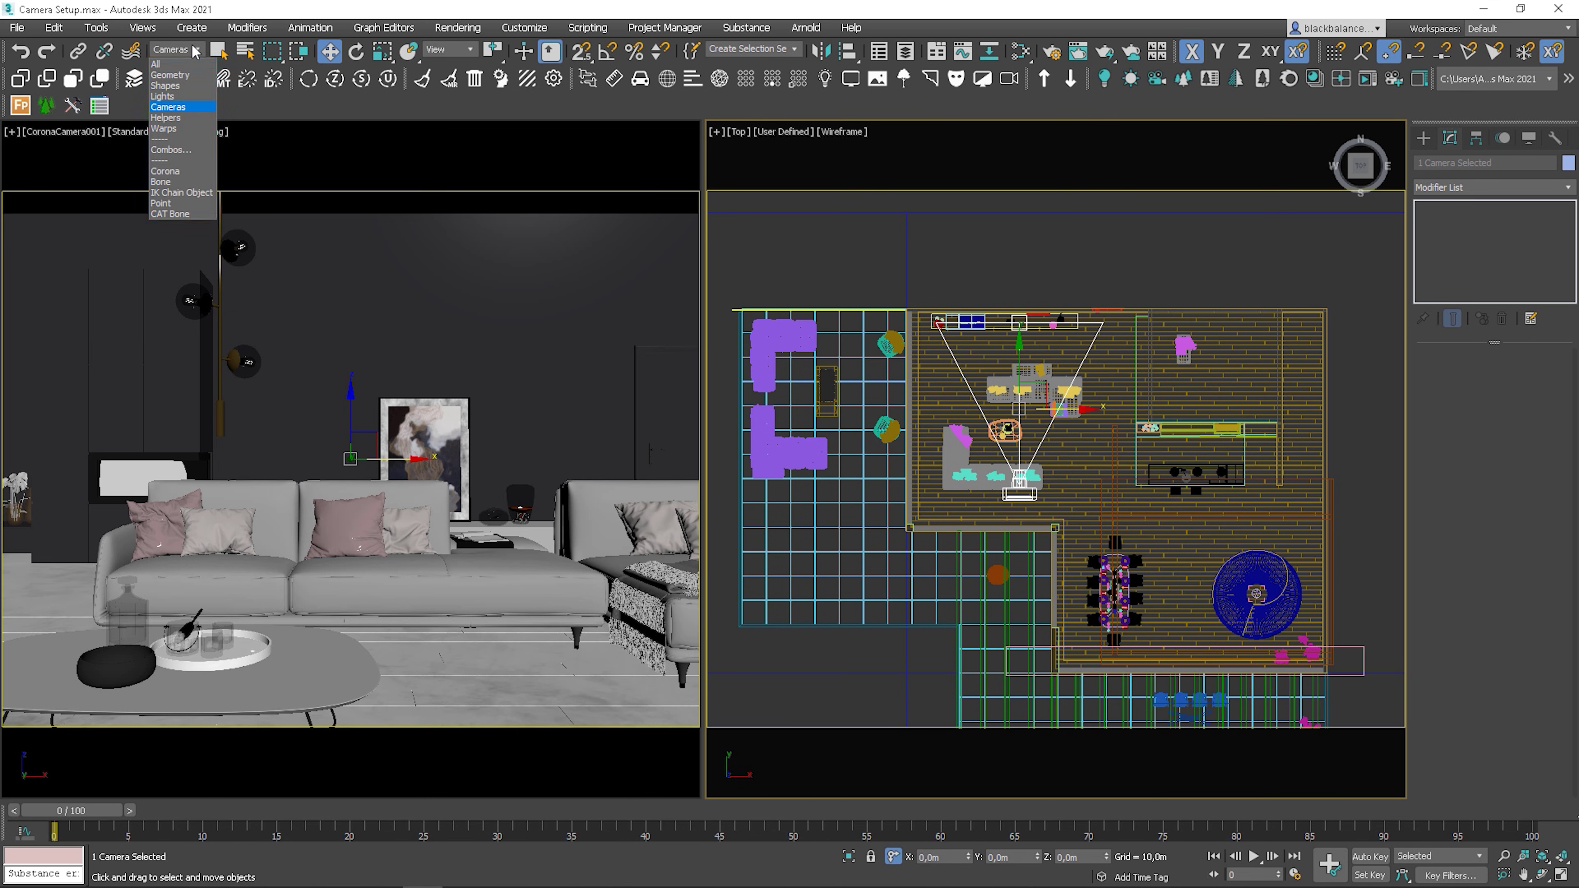
- Reset the selection filter to All and nudge the tray, glass and pouf slightly along X
click(180, 65)
click(211, 656)
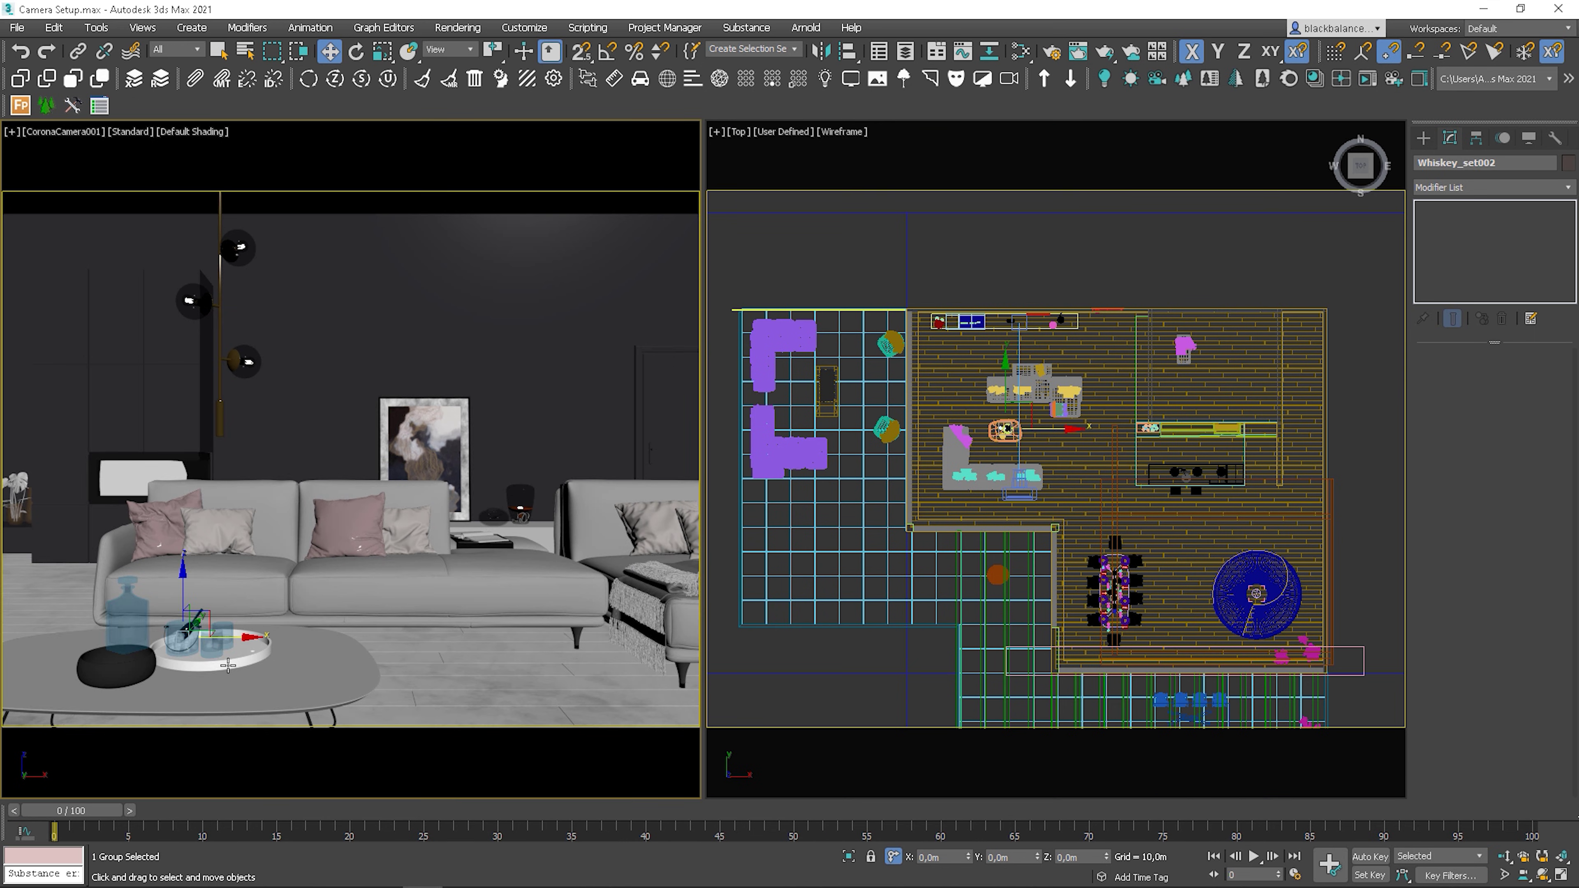
ctrl+click(205, 662)
ctrl+click(109, 665)
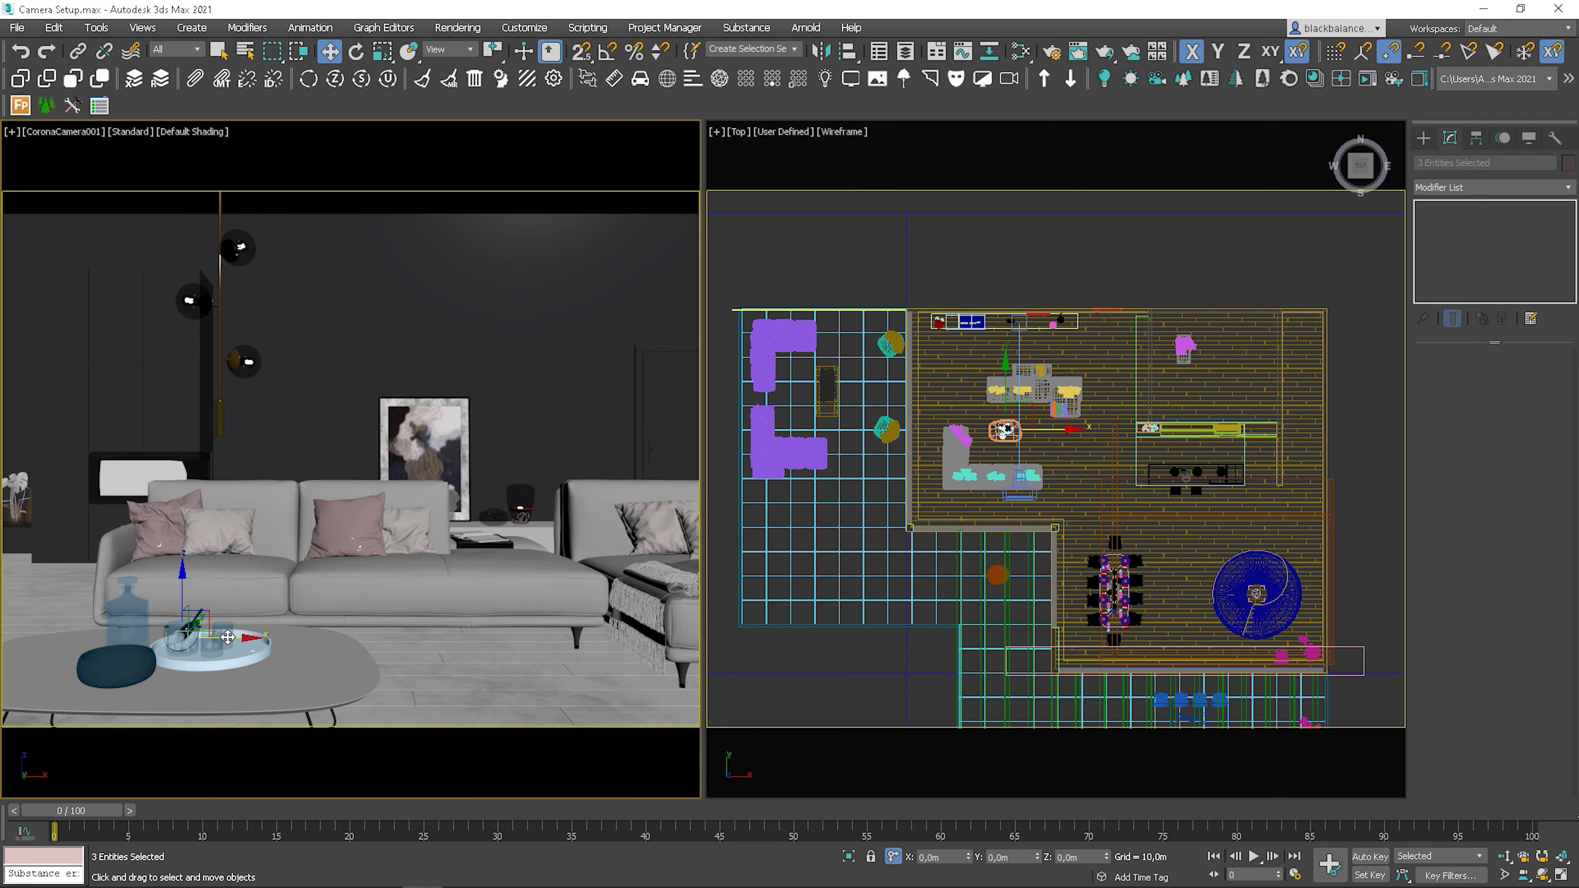
drag(228, 637, 237, 637)
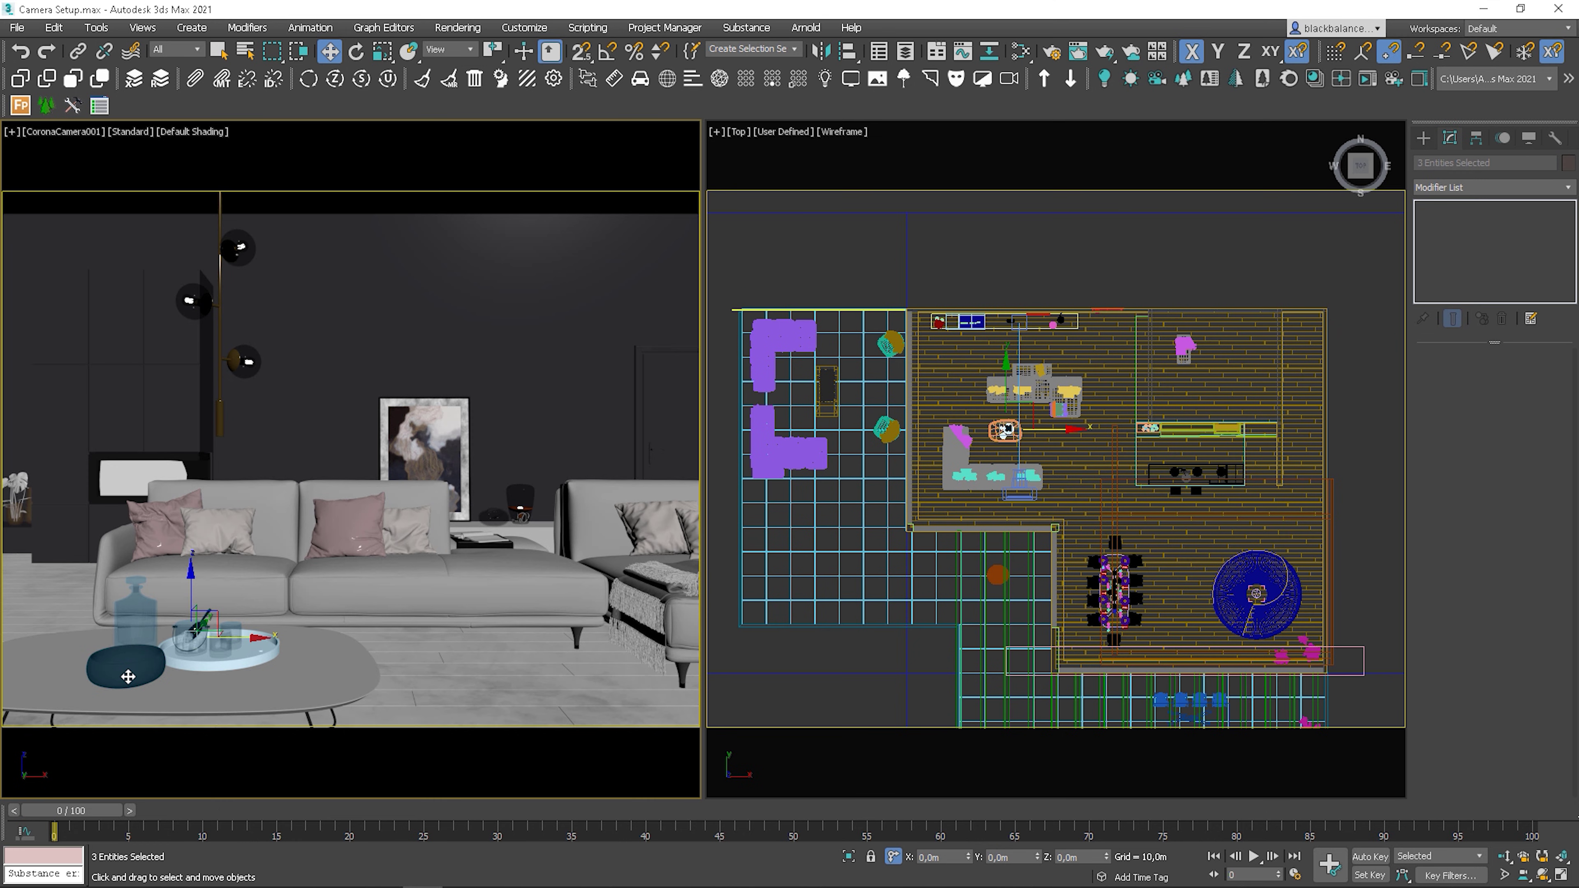
key(F10)
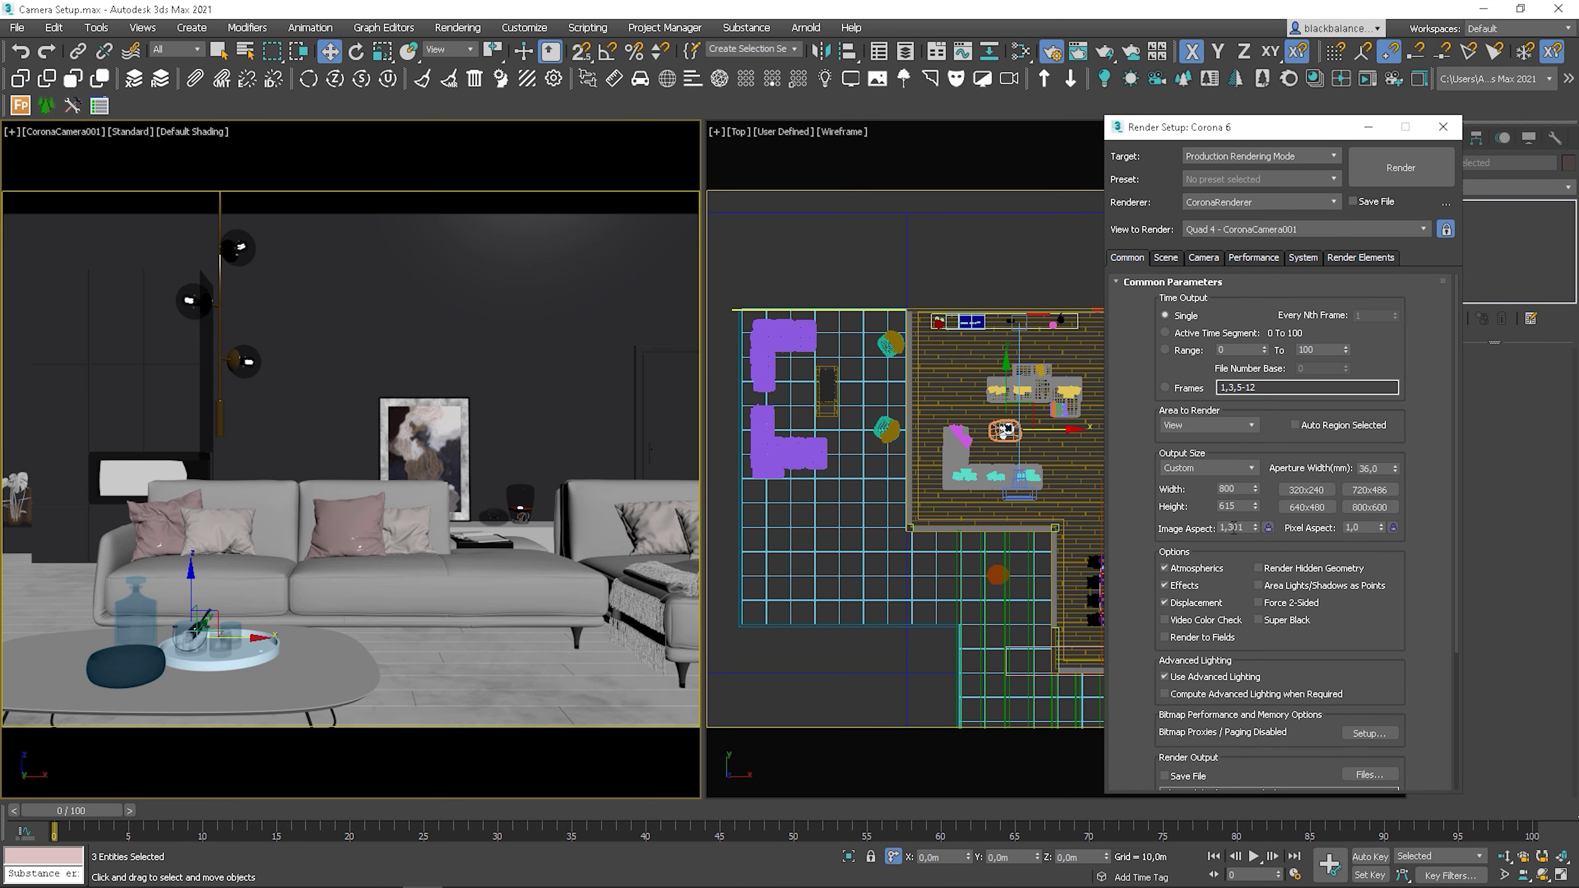
- Change Image Aspect to 1,401, then 1,501 for an 800 × 533 output, and close Render Setup
double_click(1239, 527)
text(1,401)
key(Return)
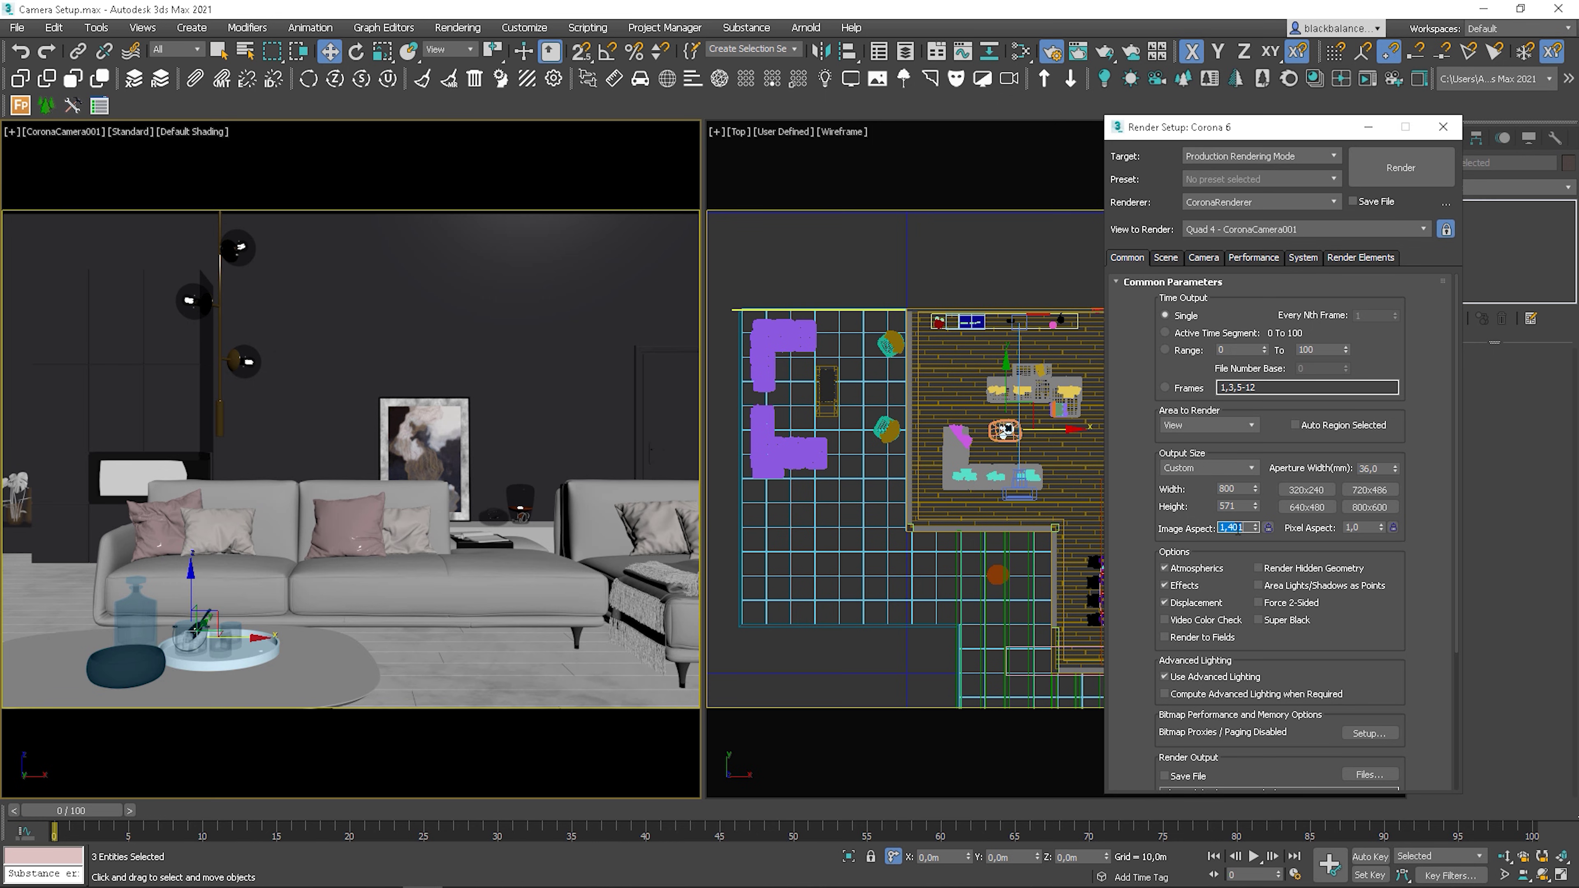
text(1,501)
key(Return)
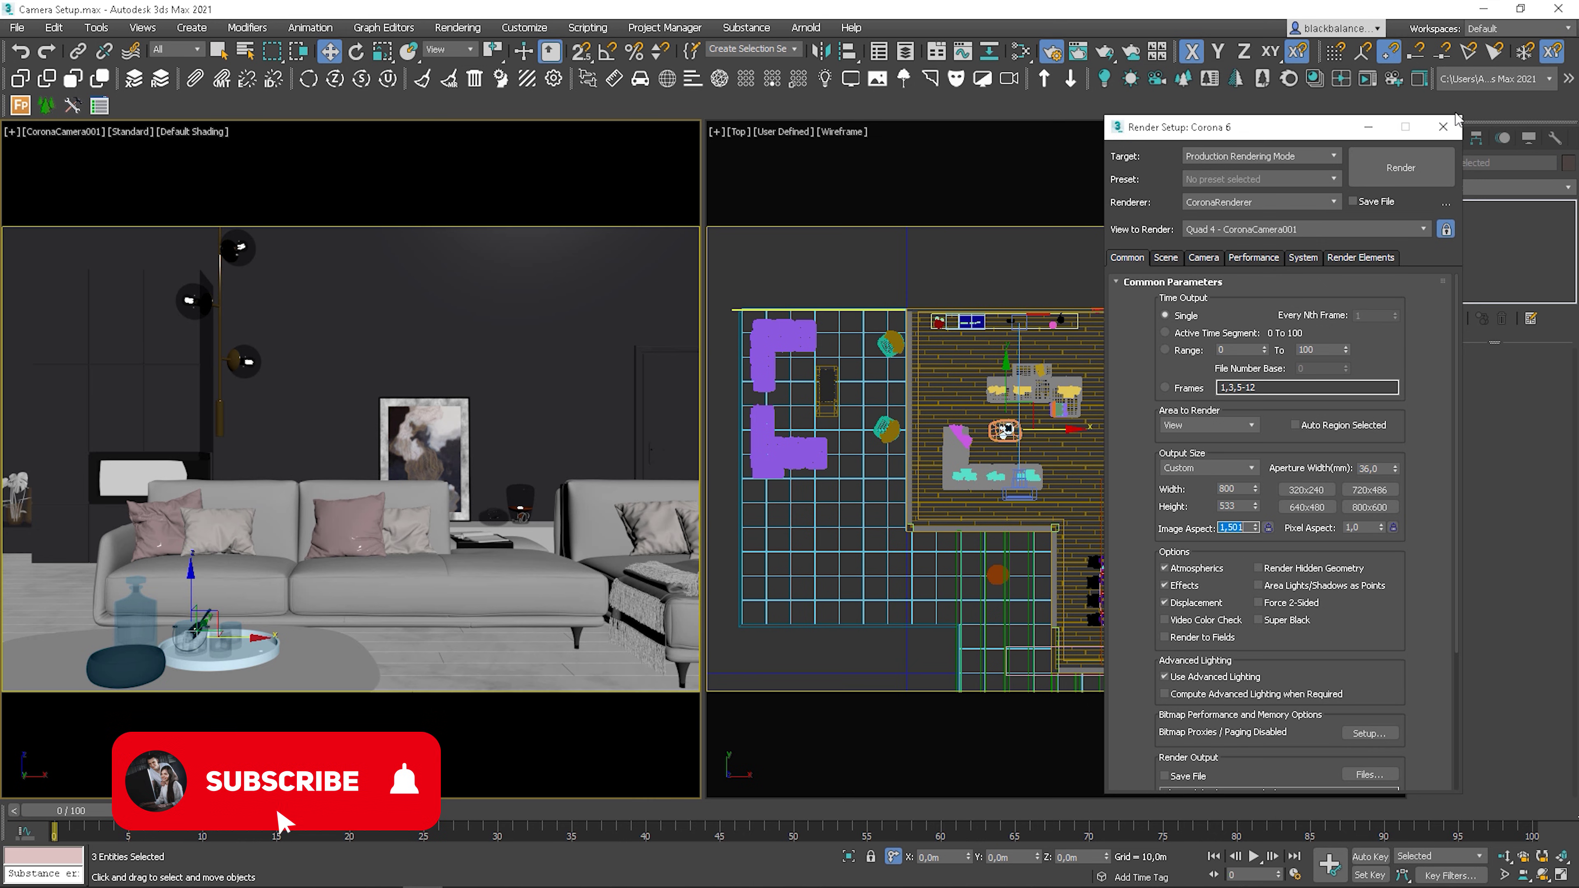
click(1443, 127)
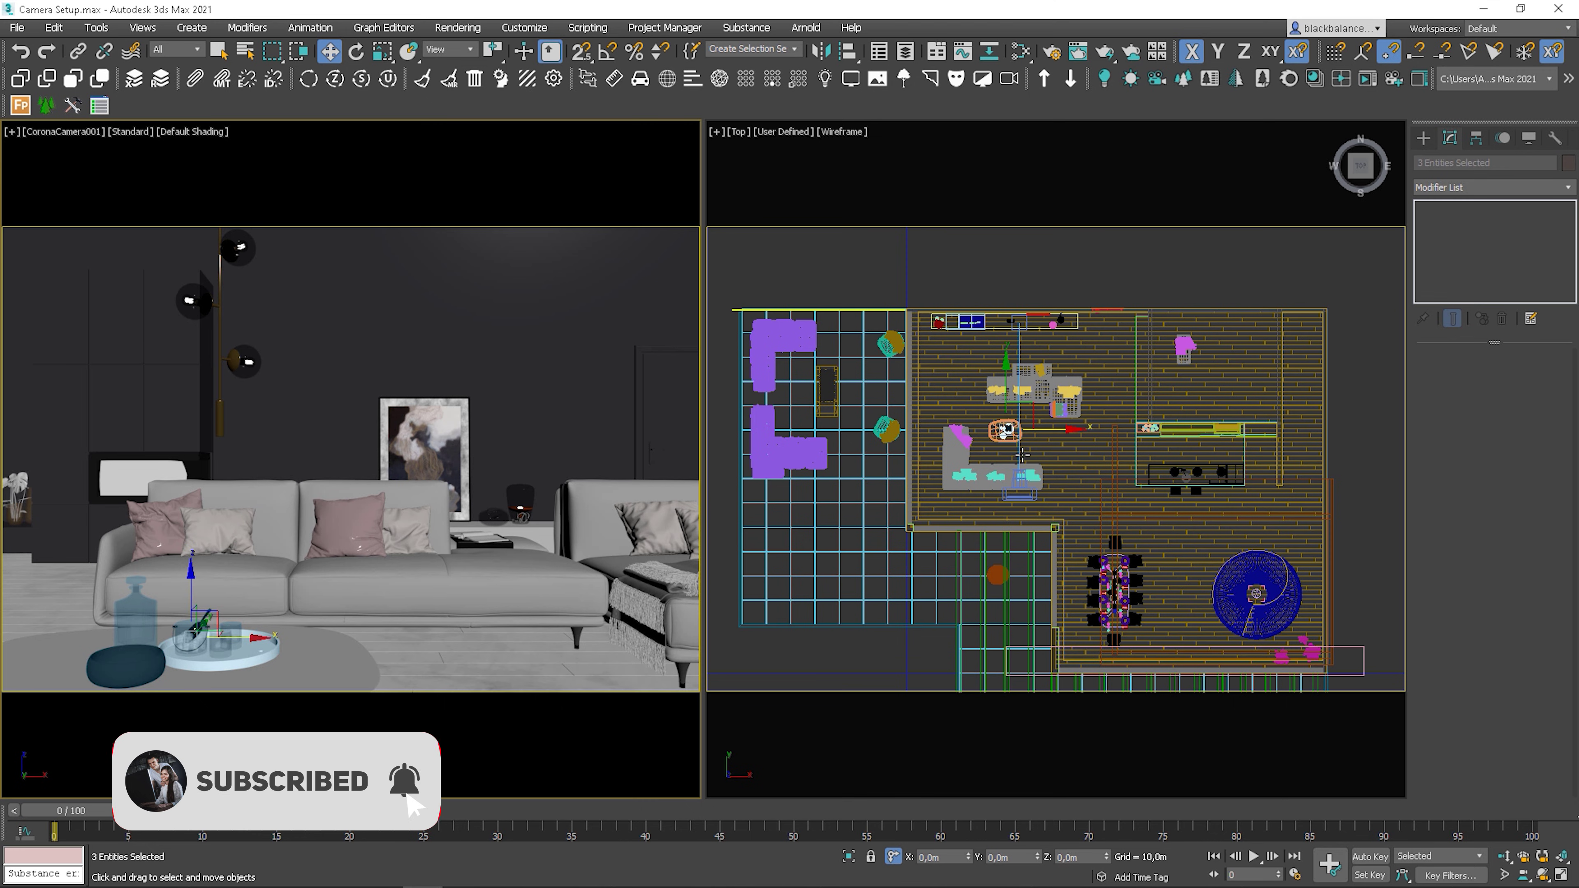
- Nudge CoronaCamera001 back along Y in the Top view and set the Selection Filter to Cameras
click(1018, 476)
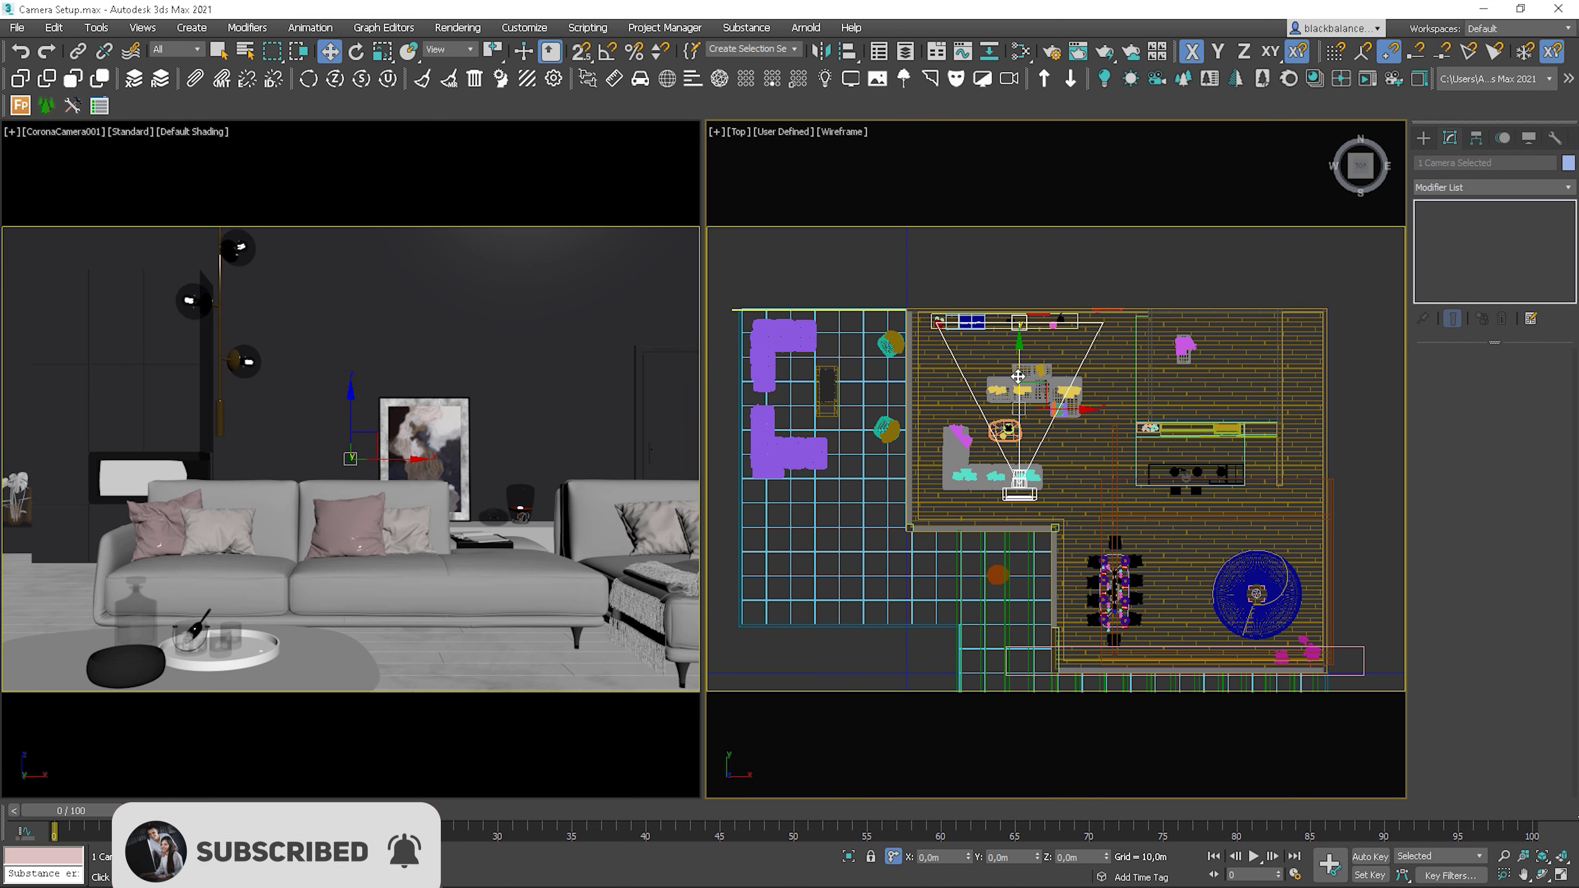
drag(1018, 372, 1020, 373)
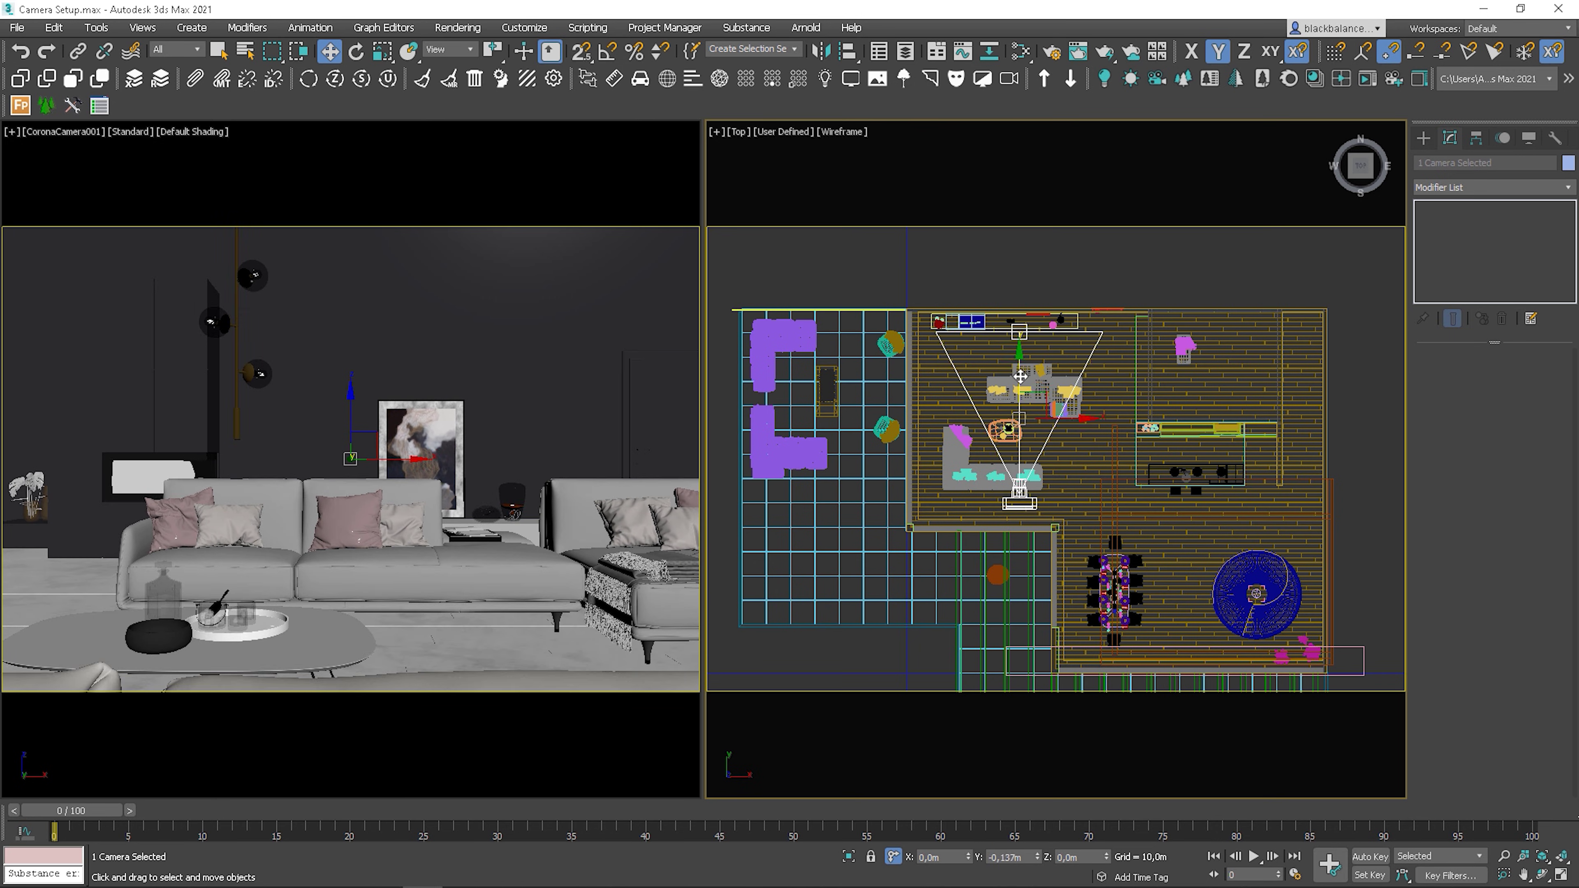
drag(1021, 376, 1020, 379)
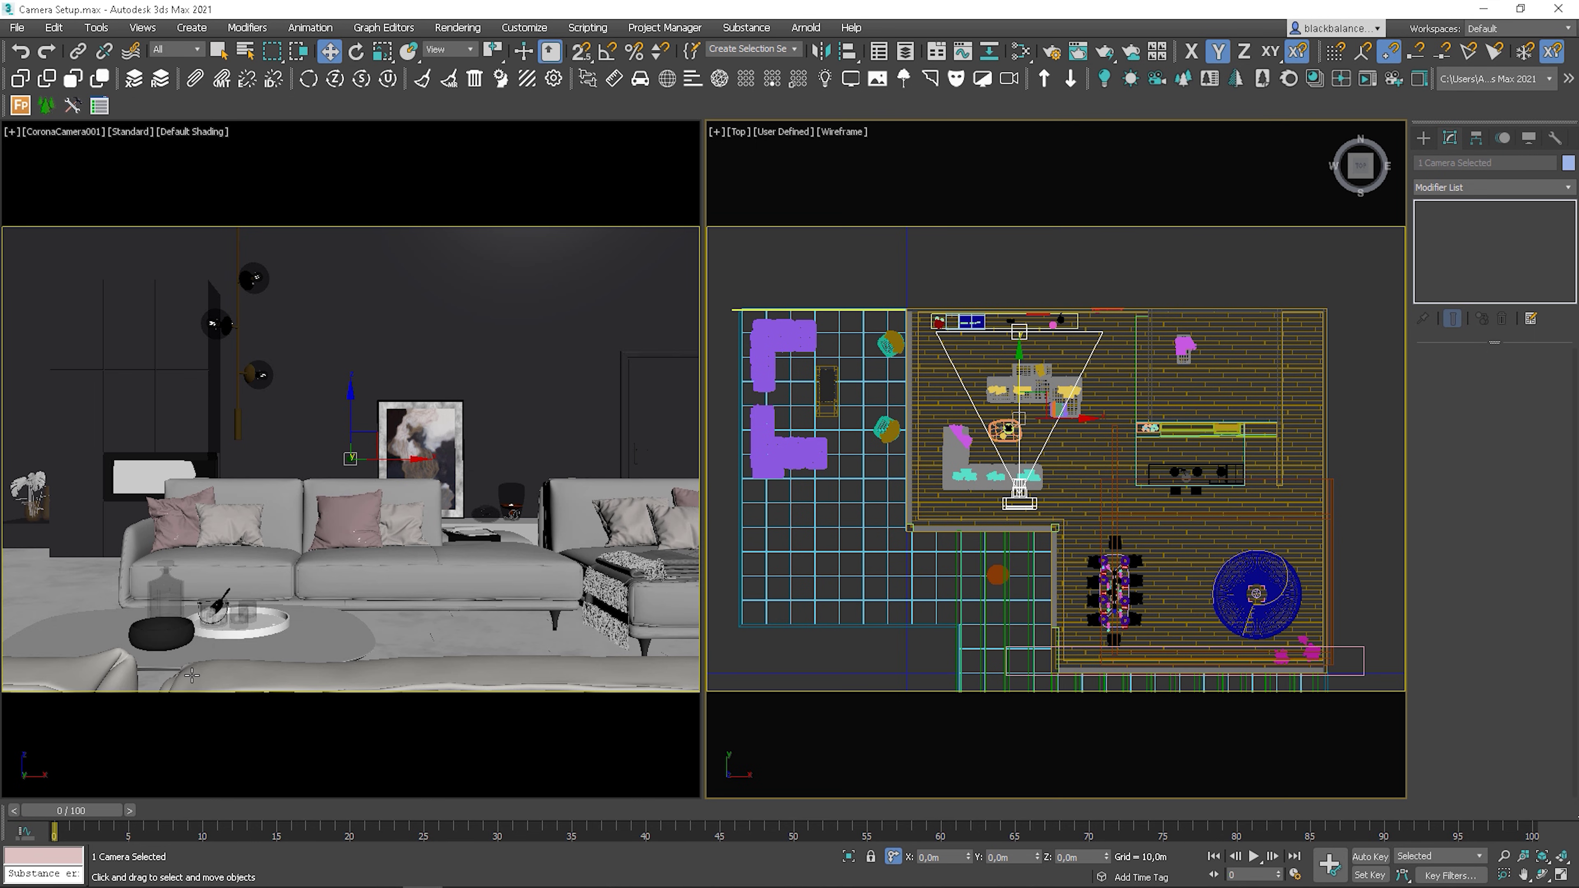
click(163, 50)
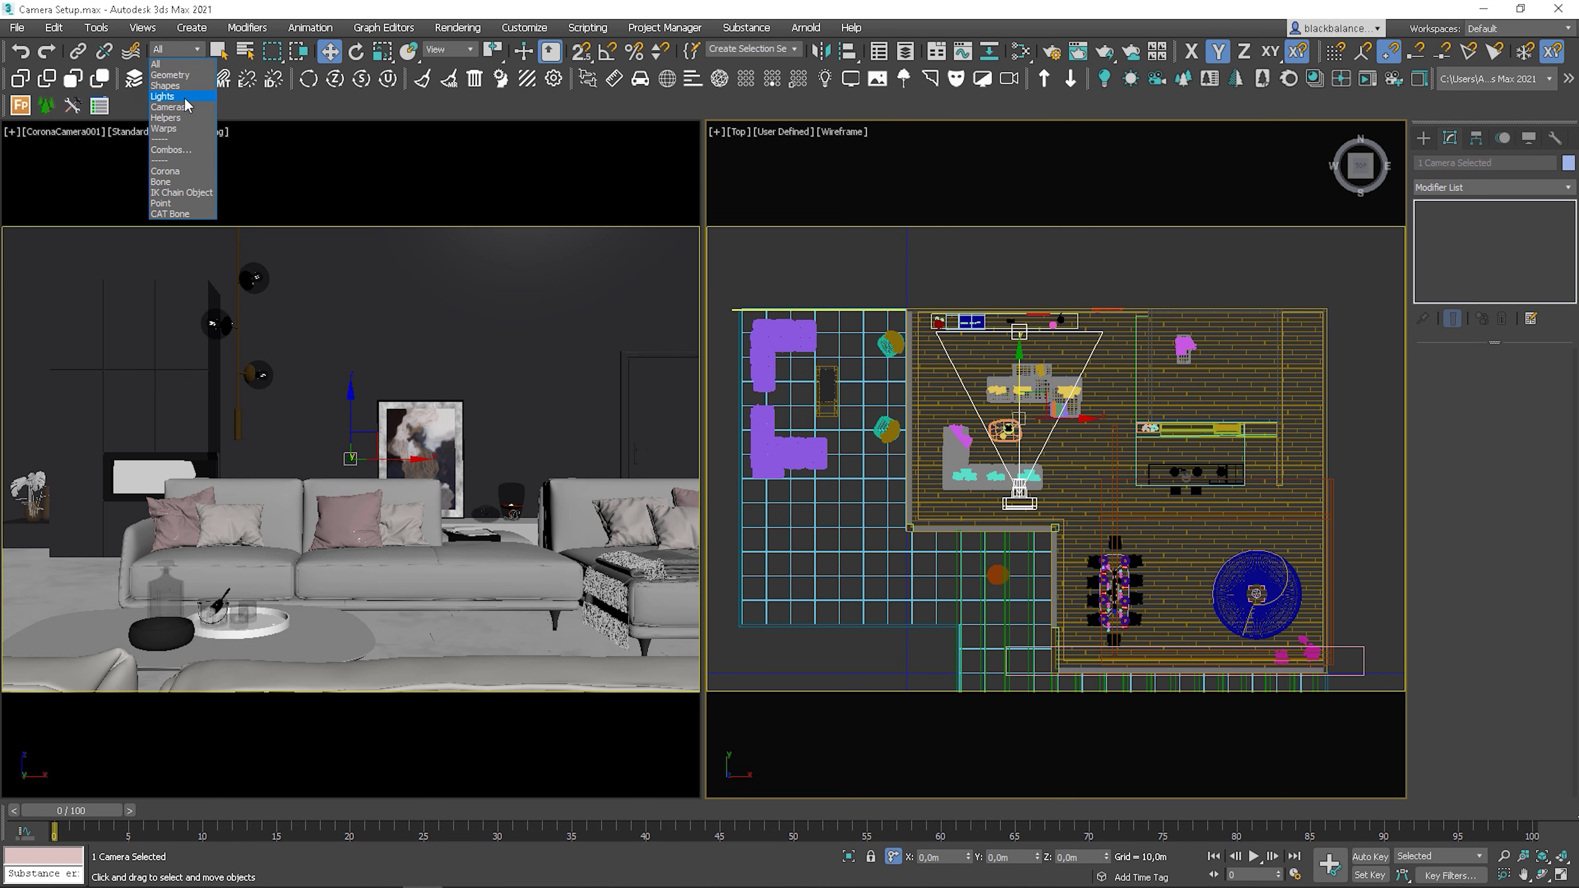
click(186, 106)
- Select CoronaCamera001, review its clipping rollout, and move it about 0.14 m forward along Y
click(1017, 397)
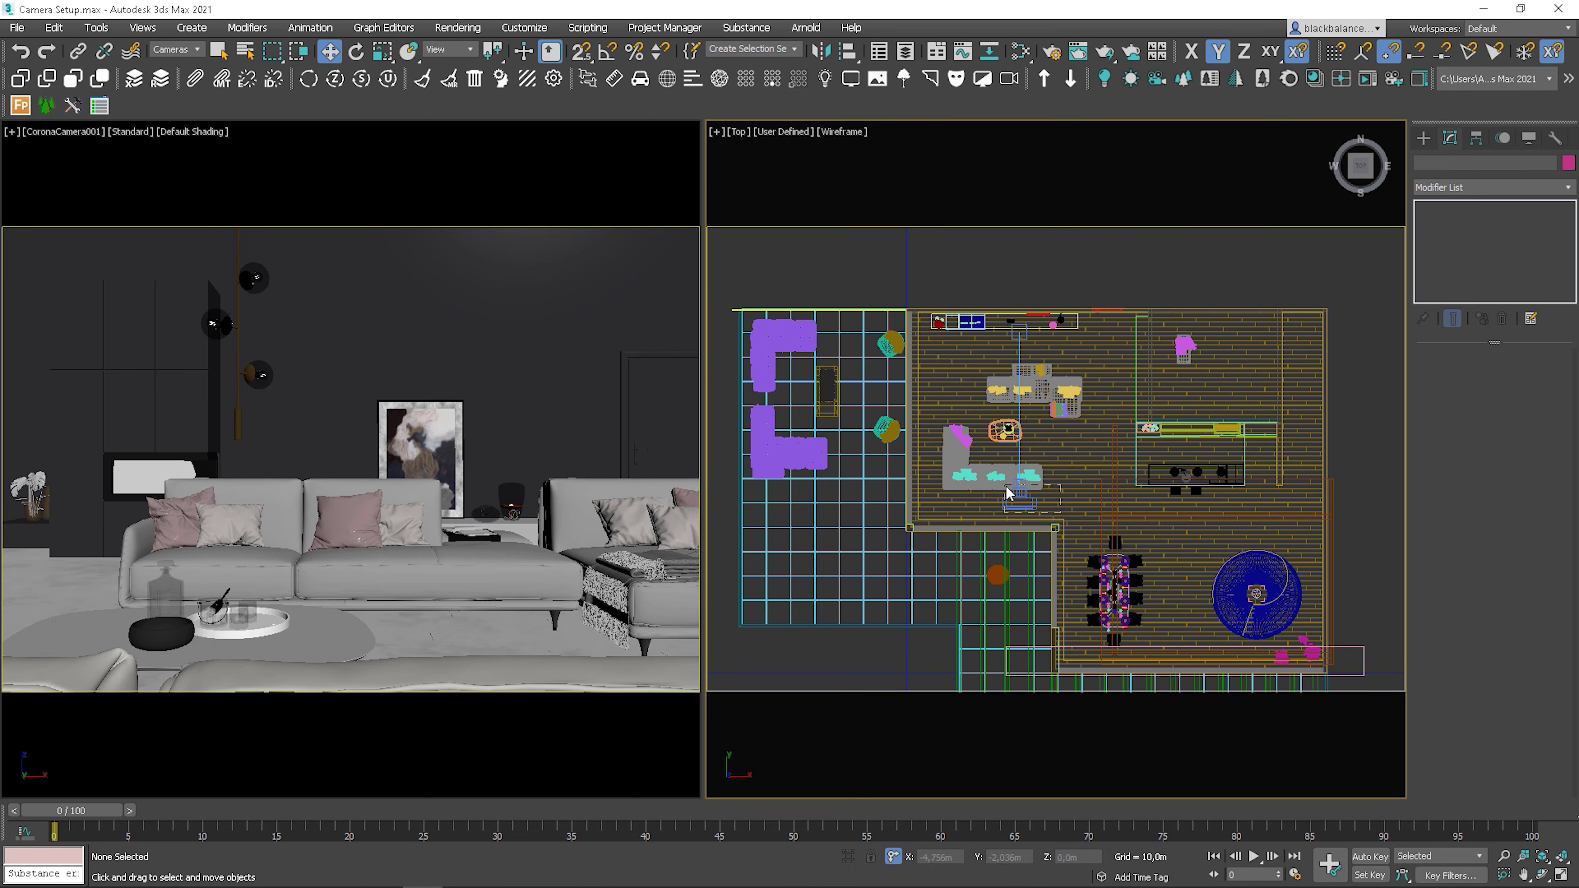
scroll(1557, 429, down, 5)
scroll(1557, 429, down, 3)
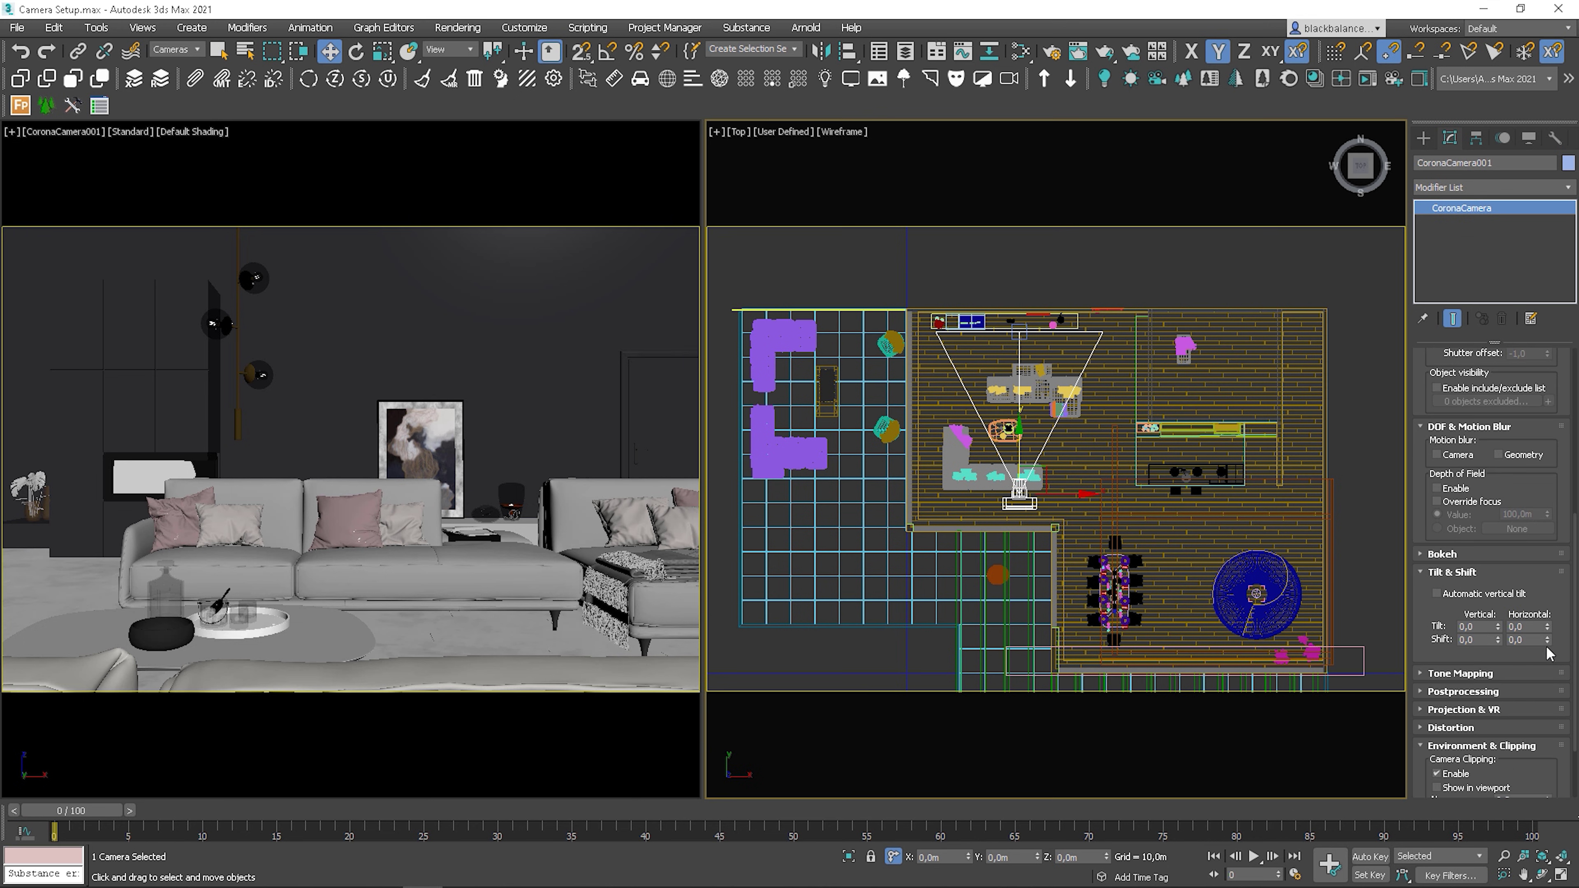
scroll(1543, 756, down, 3)
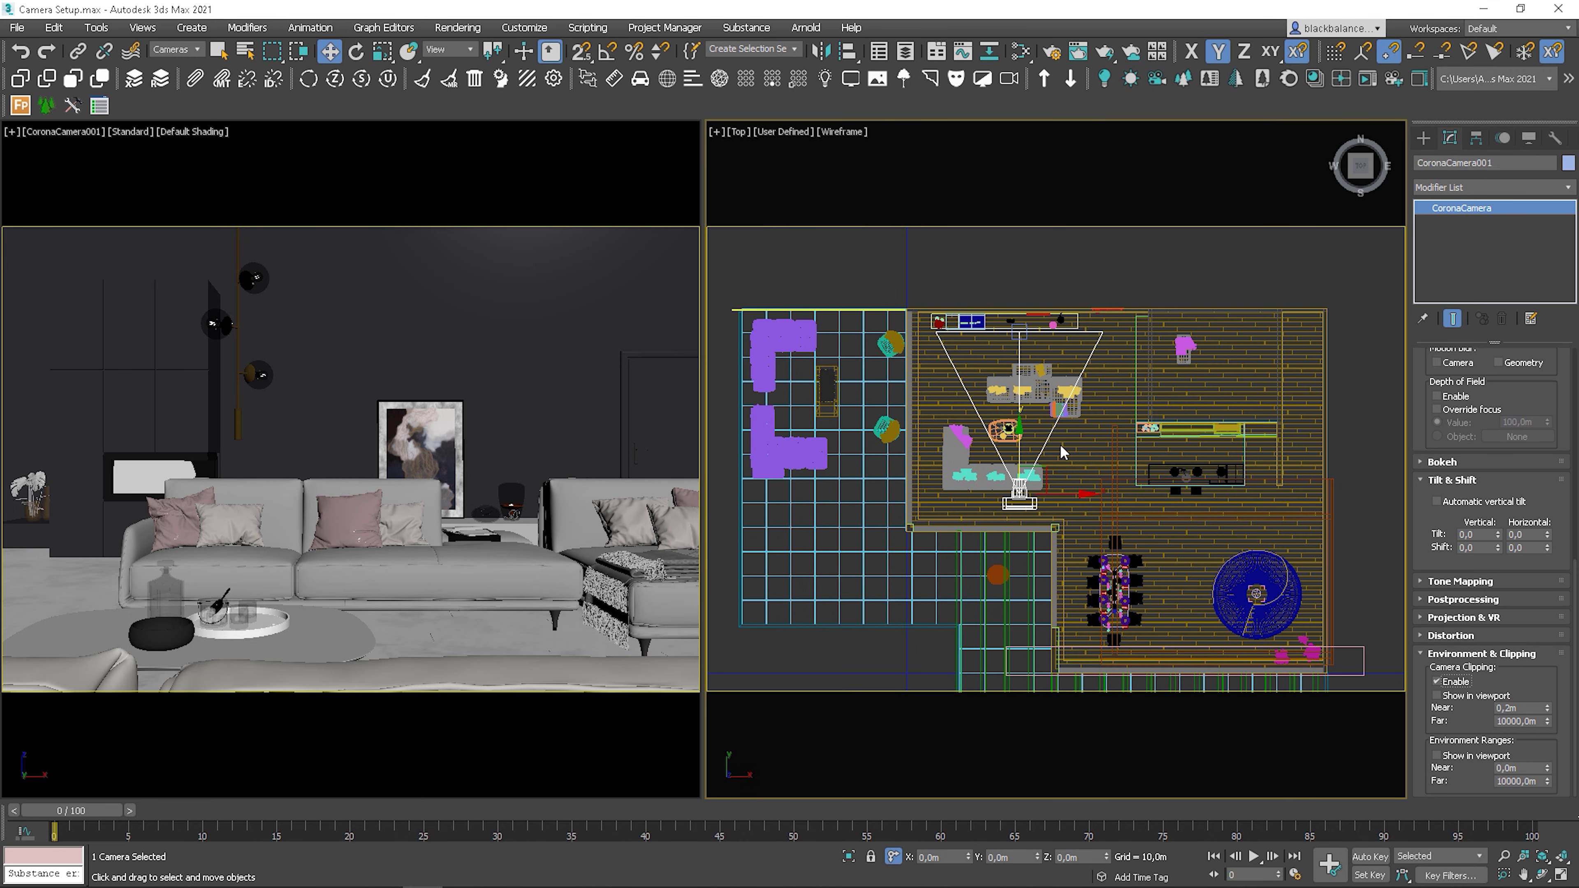
drag(1018, 448, 1017, 443)
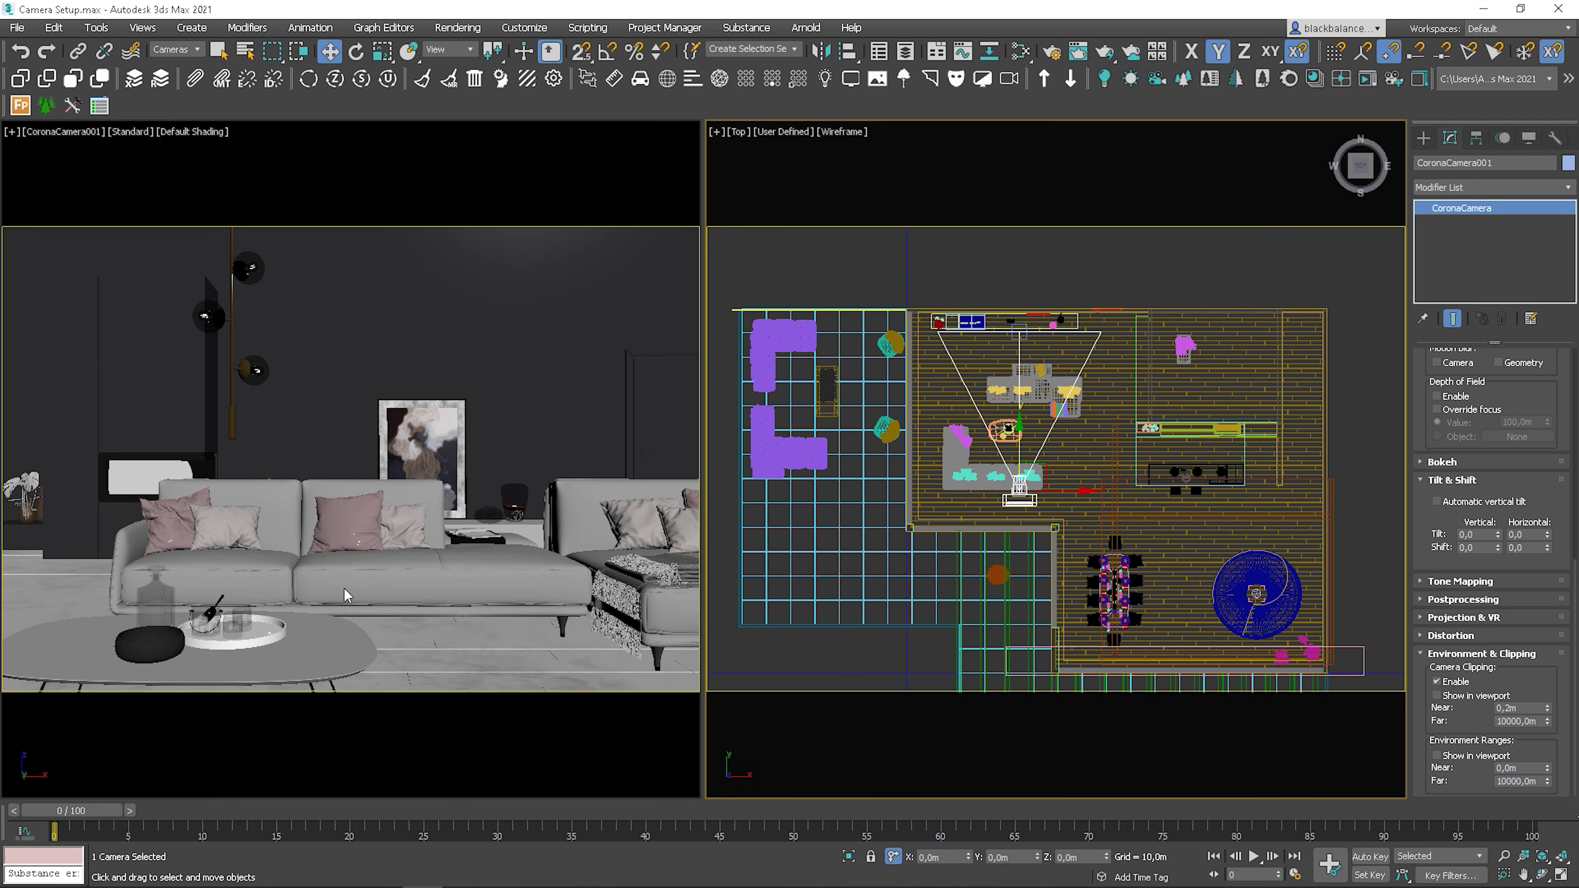
- Reset the filter to All, slide the tray, bottle and pouf 0.04 m left, and pan the camera view
click(176, 49)
click(178, 63)
drag(163, 646, 205, 616)
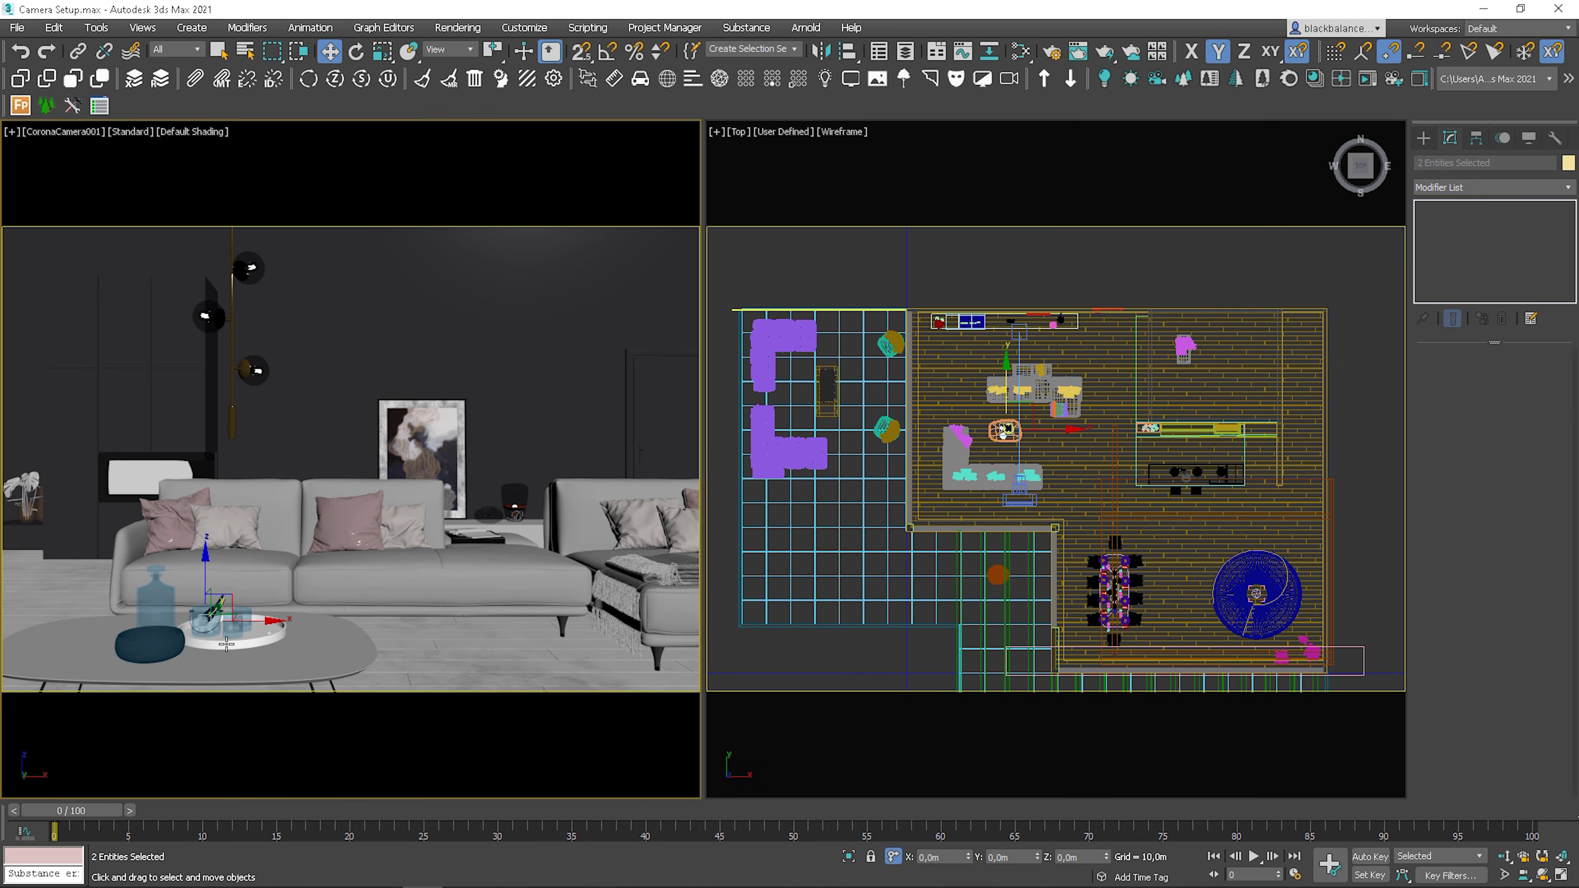
drag(261, 620, 230, 620)
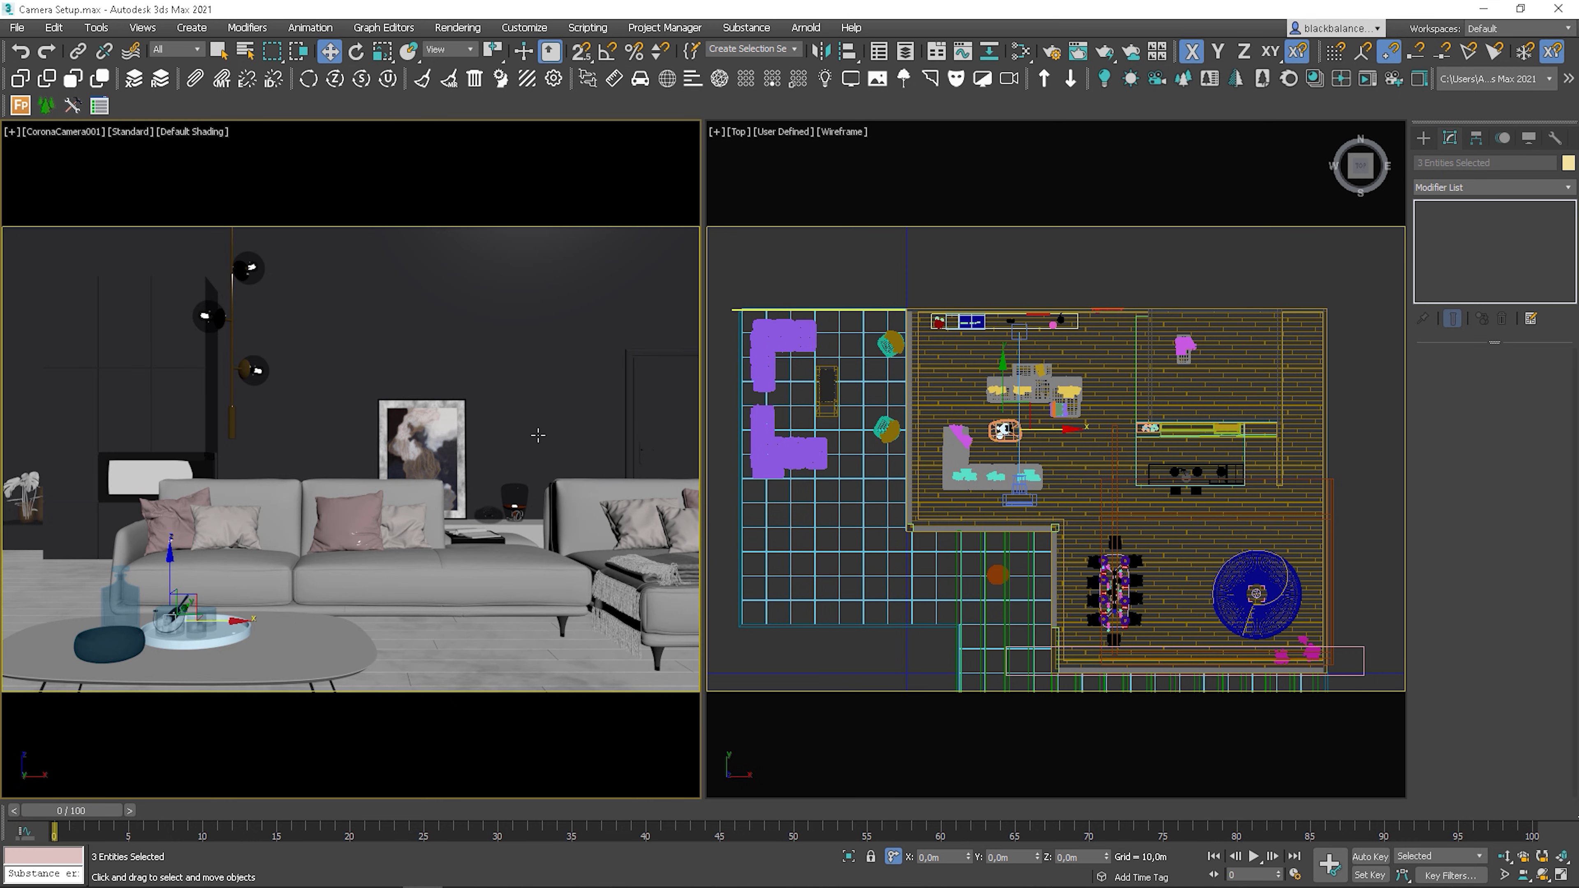
middle_drag(538, 435, 527, 434)
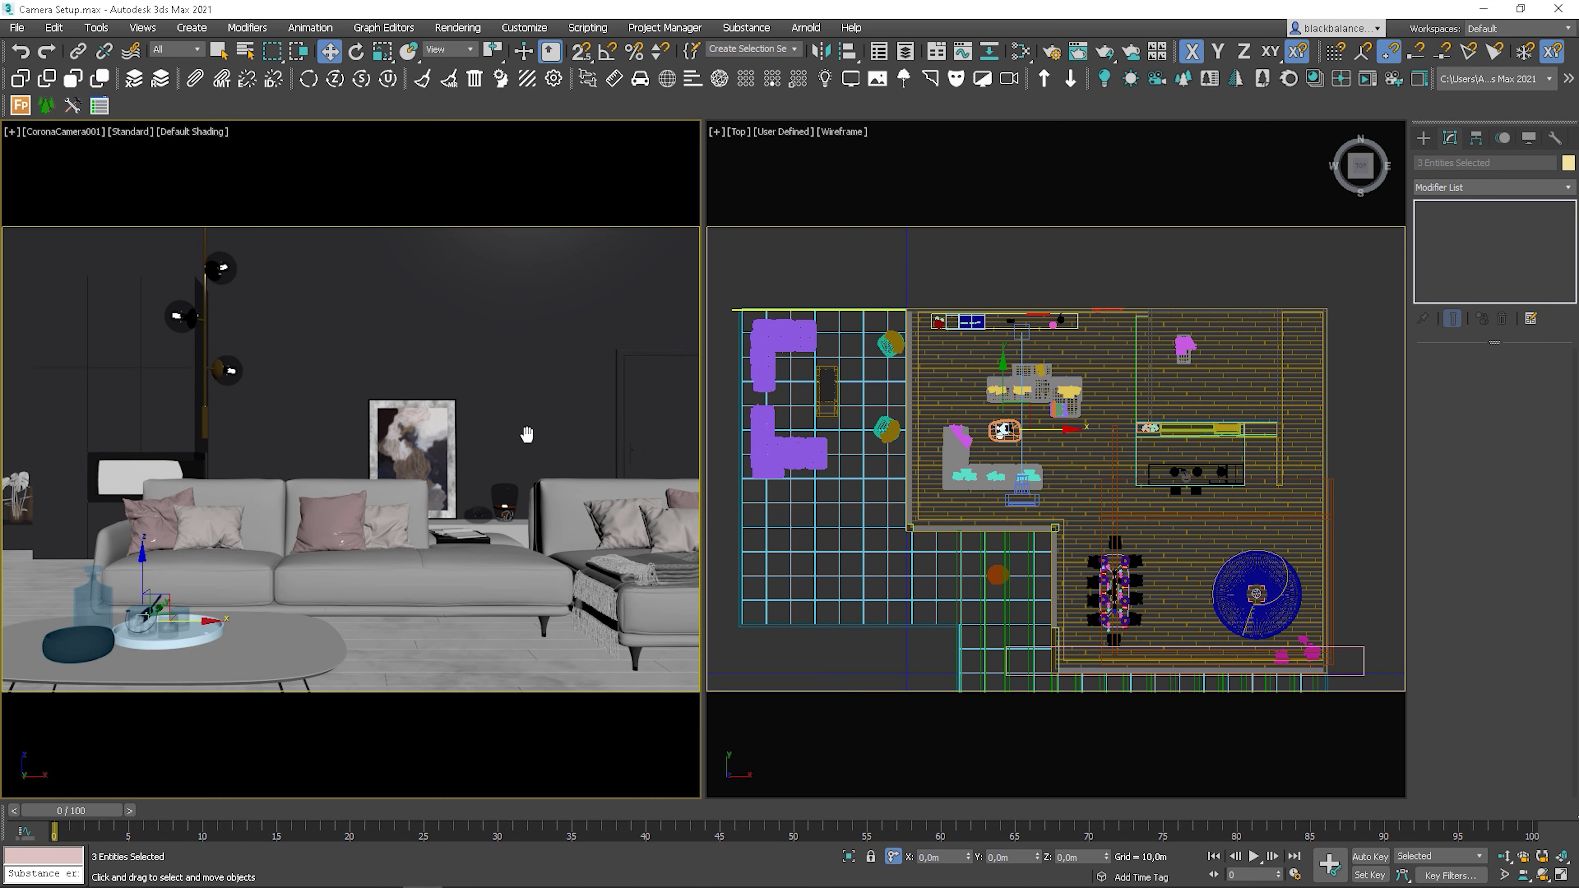